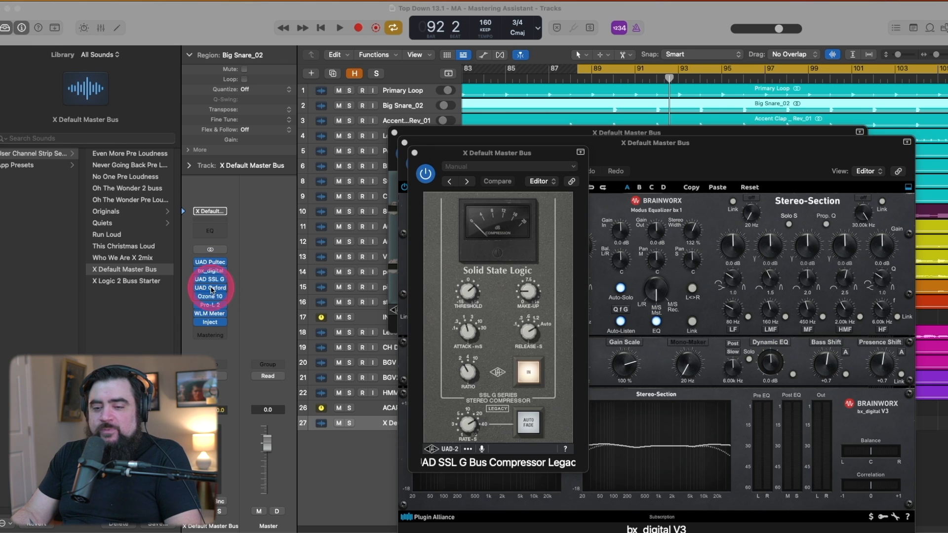
Step: Open the Oxford Inflator and Ozone 10 on the master bus, and review Ozone's Equalizer, Dynamics, Exciter and Maximizer modules
{"action": "left_click", "coordinate": [211, 288]}
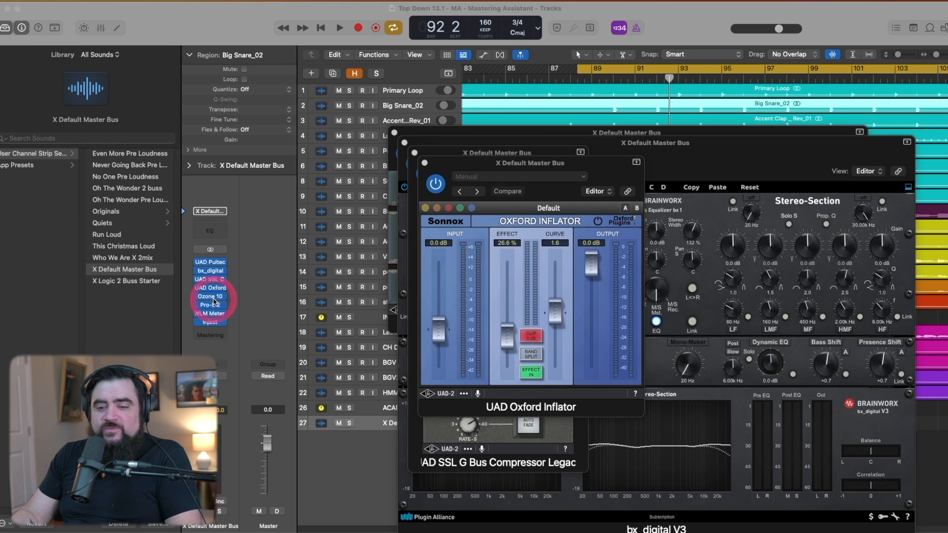
{"action": "left_click", "coordinate": [210, 297]}
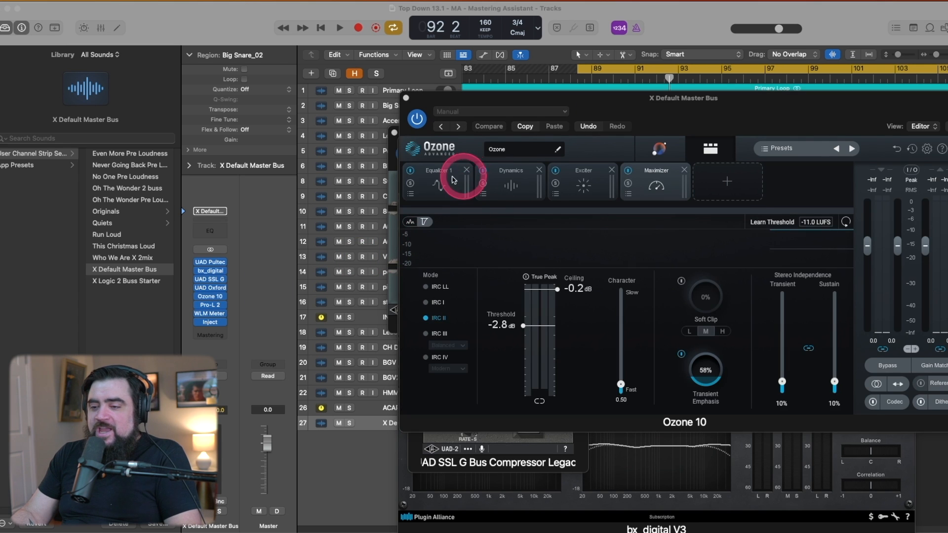
{"action": "left_click", "coordinate": [453, 186]}
{"action": "left_click", "coordinate": [511, 186]}
{"action": "left_click", "coordinate": [584, 187]}
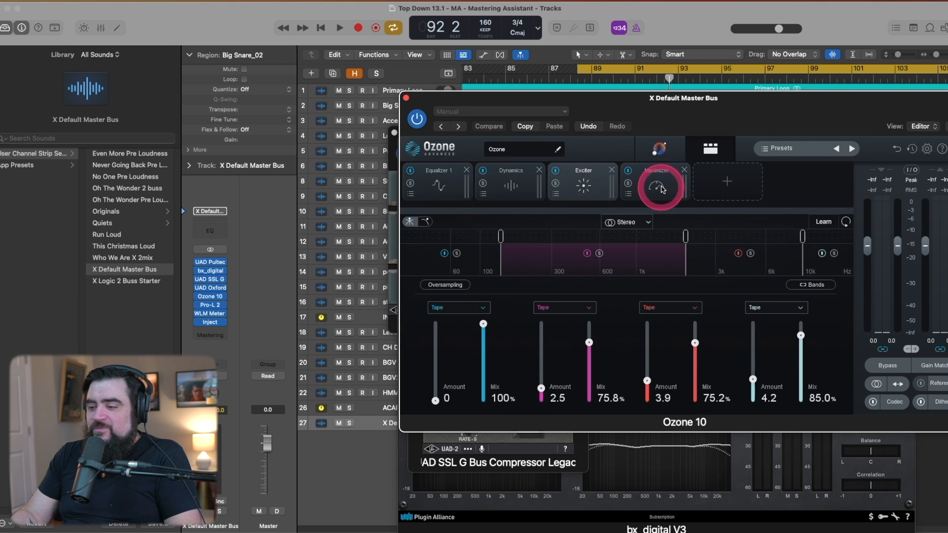
{"action": "left_click", "coordinate": [657, 186]}
Step: Open Pro-L 2 and the WLM Meter from the master bus, and place the meter clear of the other plug-in windows
{"action": "left_click", "coordinate": [214, 304]}
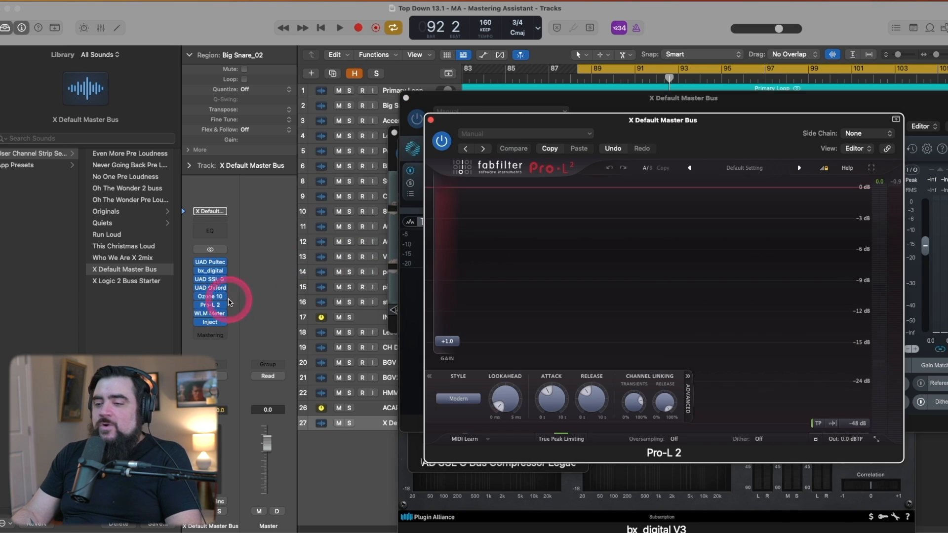
{"action": "left_click_drag", "start_coordinate": [724, 136], "coordinate": [722, 127]}
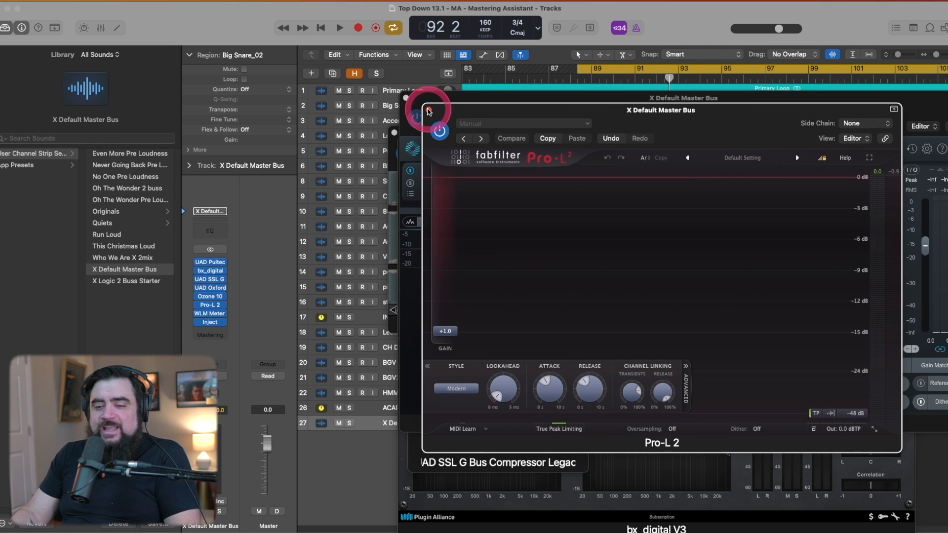
{"action": "left_click_drag", "start_coordinate": [215, 323], "coordinate": [216, 316]}
{"action": "left_click", "coordinate": [211, 314]}
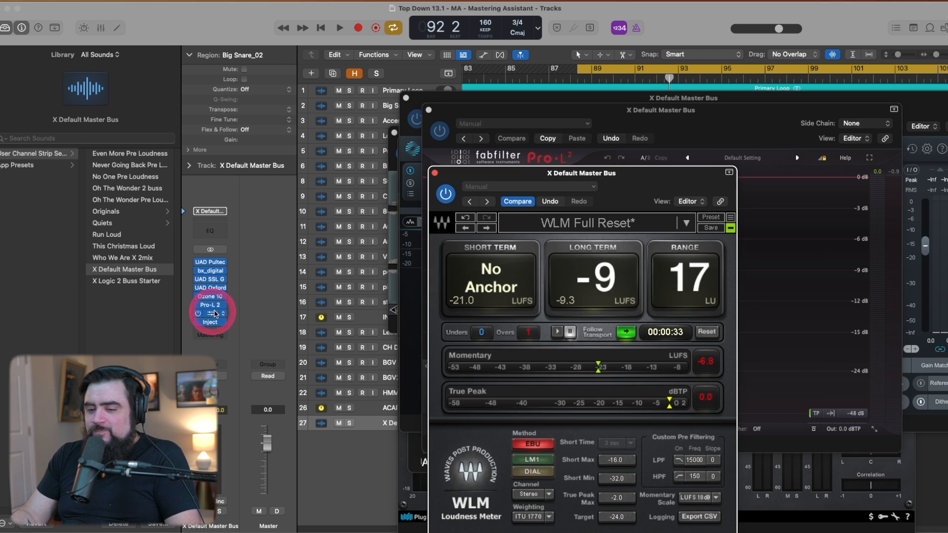
{"action": "left_click_drag", "start_coordinate": [540, 180], "coordinate": [816, 104]}
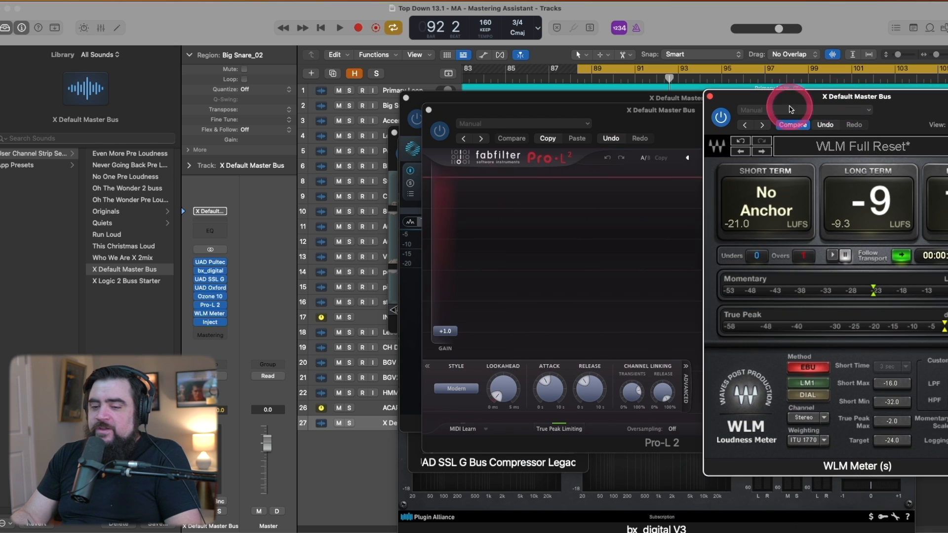
Step: Close all the master bus plug-in windows except the WLM Meter, and reposition the meter over the track area
{"action": "left_click", "coordinate": [210, 296]}
{"action": "left_click", "coordinate": [209, 287]}
{"action": "left_click", "coordinate": [210, 279]}
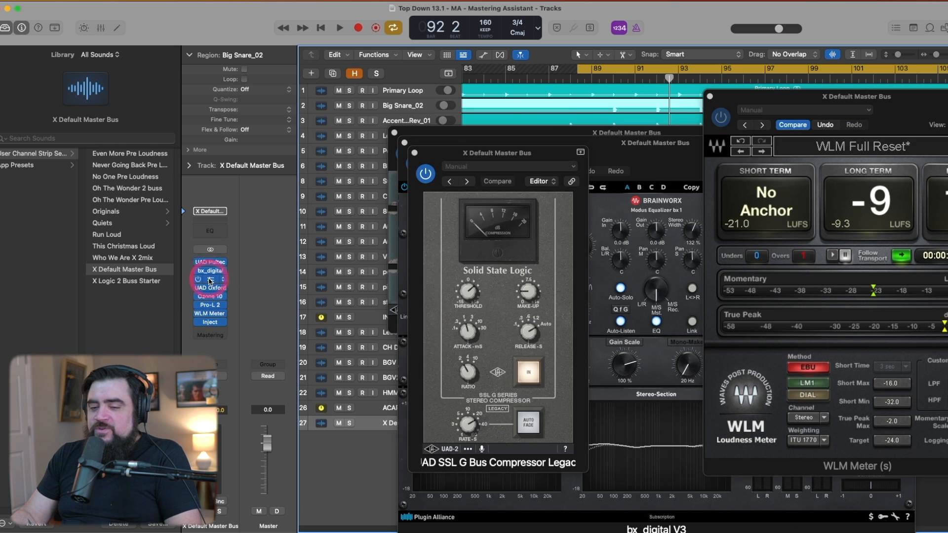
{"action": "left_click", "coordinate": [209, 270]}
{"action": "left_click", "coordinate": [210, 262]}
{"action": "left_click", "coordinate": [210, 262]}
{"action": "left_click", "coordinate": [442, 207]}
{"action": "left_click_drag", "start_coordinate": [815, 95], "coordinate": [680, 118]}
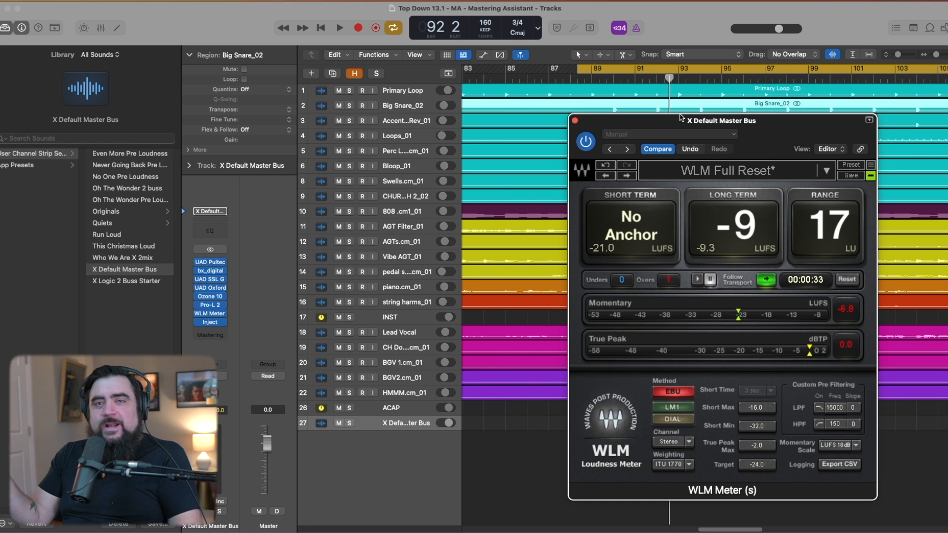
{"action": "mouse_move", "coordinate": [681, 118]}
{"action": "left_mouse_down"}
{"action": "mouse_move", "coordinate": [751, 106]}
{"action": "mouse_move", "coordinate": [670, 117]}
{"action": "left_mouse_up"}
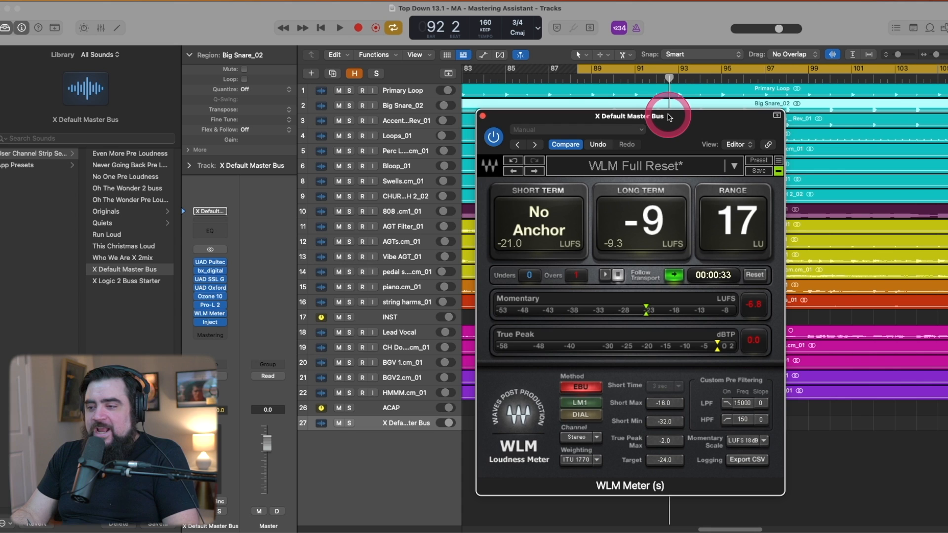
Step: Play the cycled section through the existing master chain to check its loudness on the WLM Meter, stopping after one pass
{"action": "key", "text": "space"}
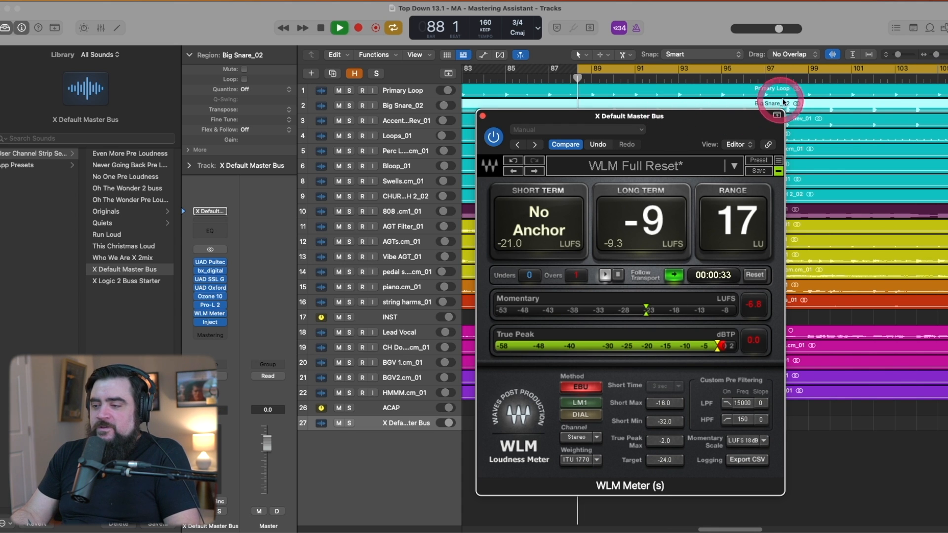
{"action": "key", "text": "super+Left"}
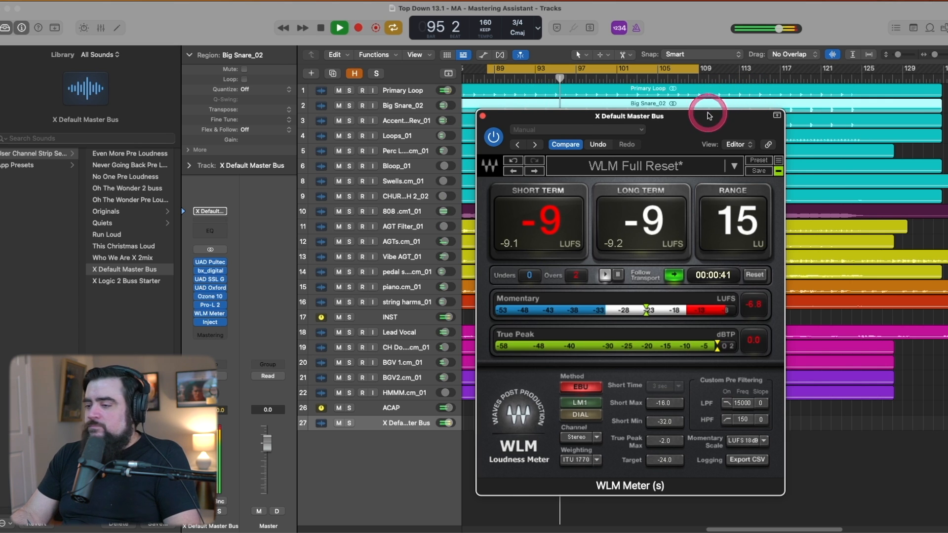
{"action": "left_click_drag", "start_coordinate": [710, 117], "coordinate": [730, 108]}
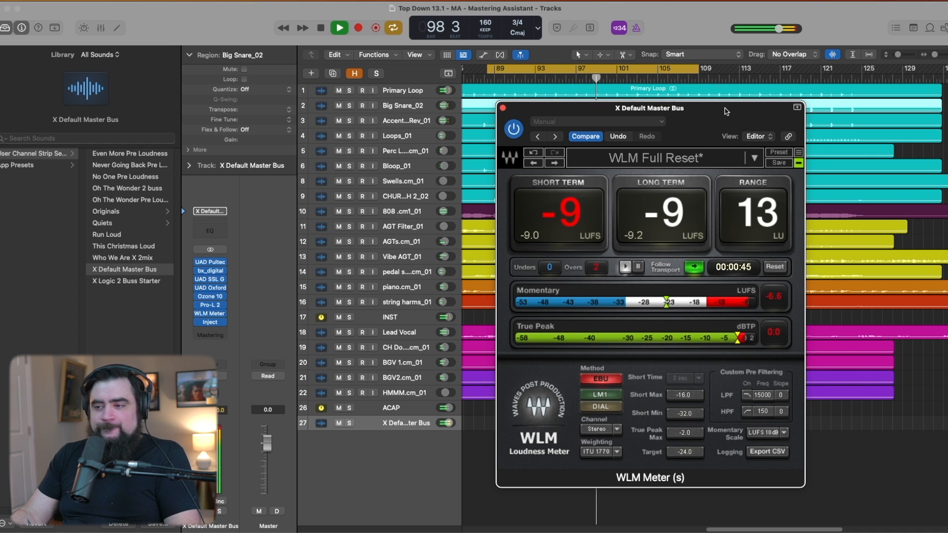
{"action": "left_click_drag", "start_coordinate": [726, 112], "coordinate": [757, 109]}
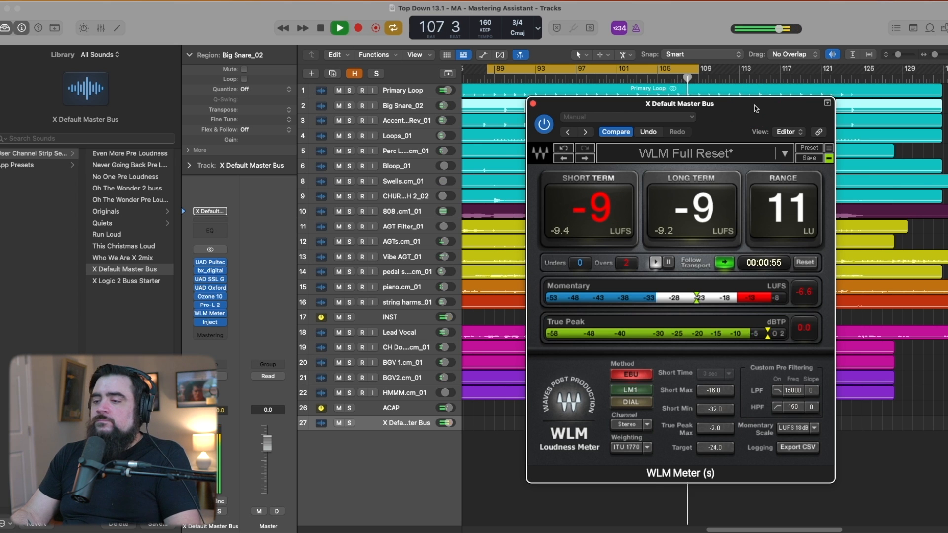
{"action": "key", "text": "space"}
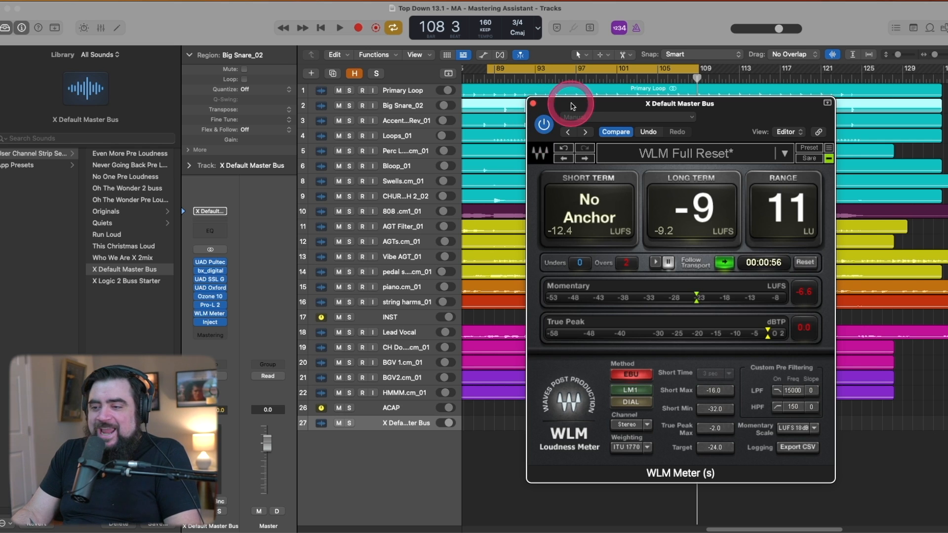
{"action": "left_click_drag", "start_coordinate": [571, 101], "coordinate": [551, 108]}
Step: Bypass the master bus plug-ins from UAD Pultec through Pro-L 2, leaving the WLM Meter and Inject active
{"action": "mouse_move", "coordinate": [200, 265]}
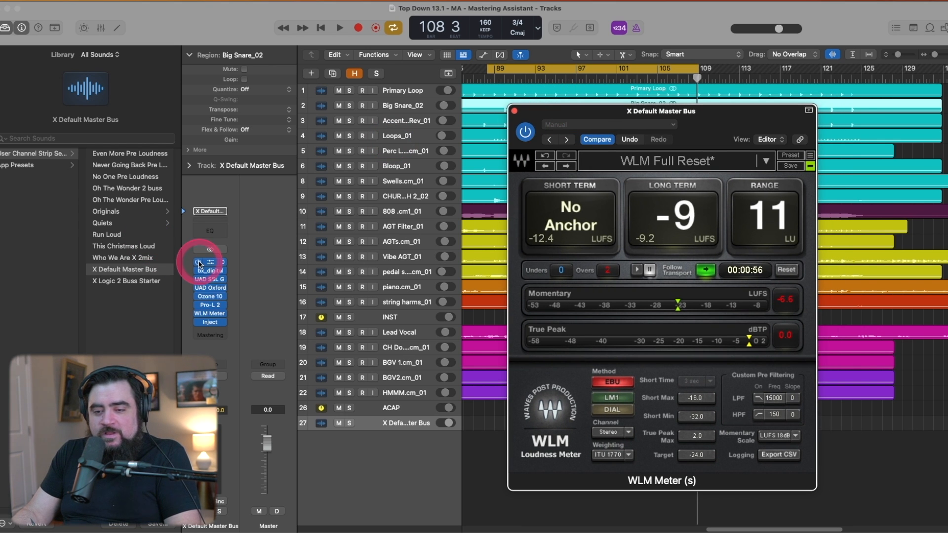
{"action": "left_click", "coordinate": [197, 271]}
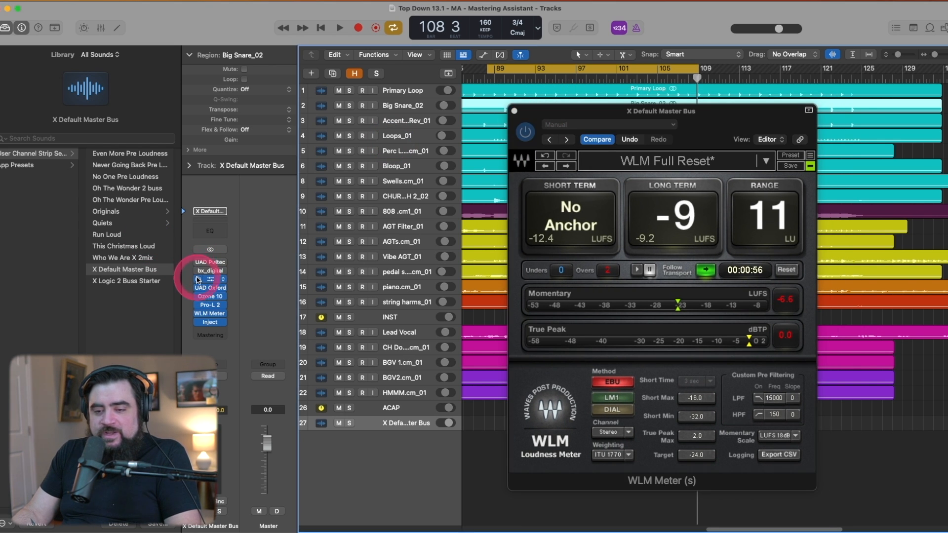
{"action": "left_click", "coordinate": [198, 288]}
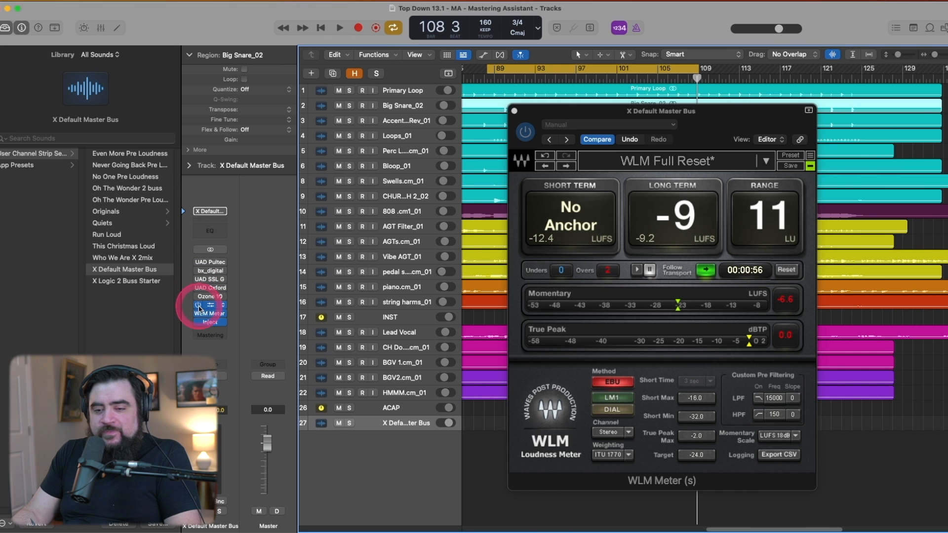
{"action": "left_click", "coordinate": [198, 305]}
{"action": "left_click", "coordinate": [513, 112]}
{"action": "left_click_drag", "start_coordinate": [514, 112], "coordinate": [528, 88]}
Step: Add Mastering Assistant to the master bus ahead of Inject and the WLM Meter, and close the meter's new window
{"action": "left_click", "coordinate": [205, 352]}
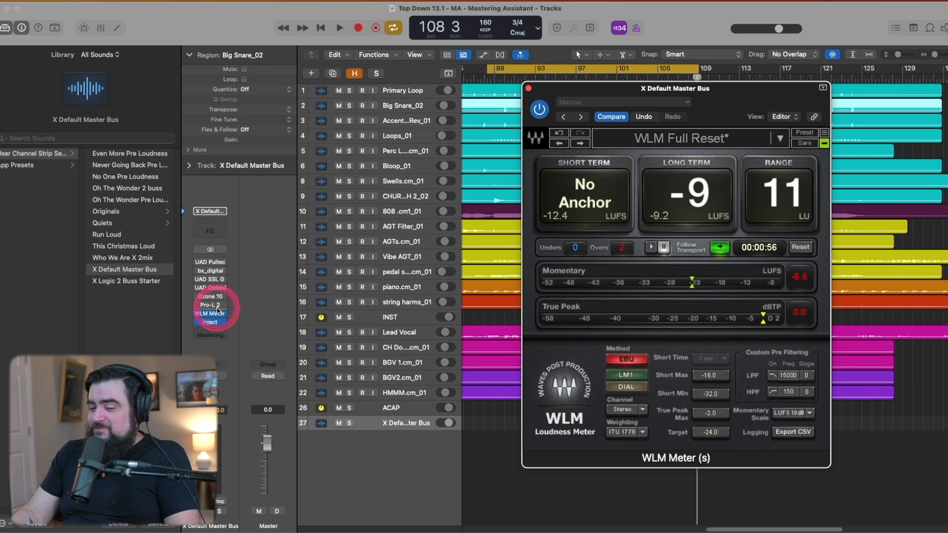
{"action": "left_click", "coordinate": [211, 335]}
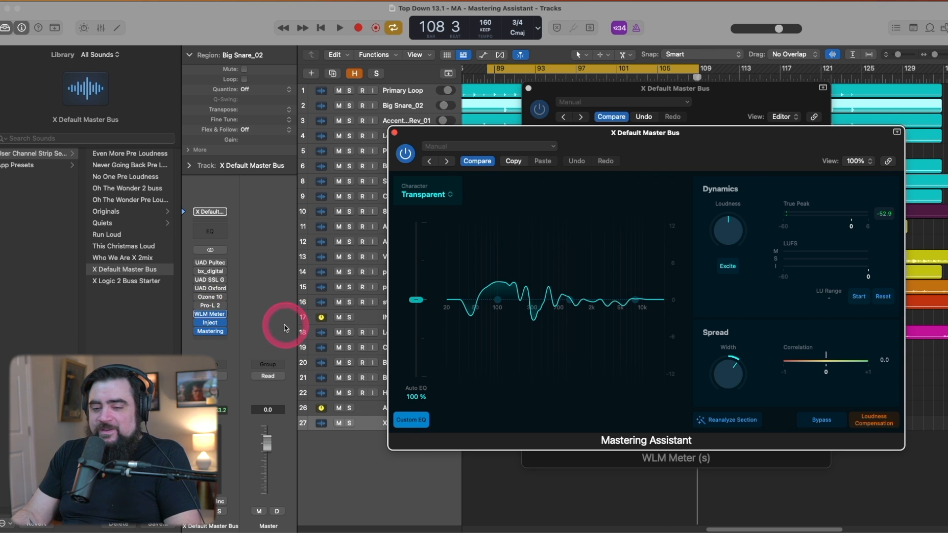
{"action": "key", "text": "super+z"}
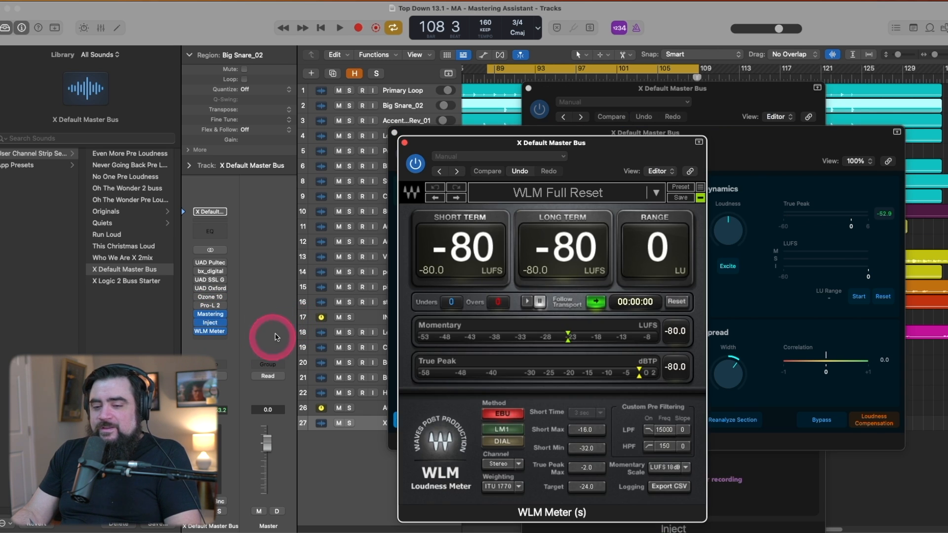
{"action": "left_click", "coordinate": [404, 143]}
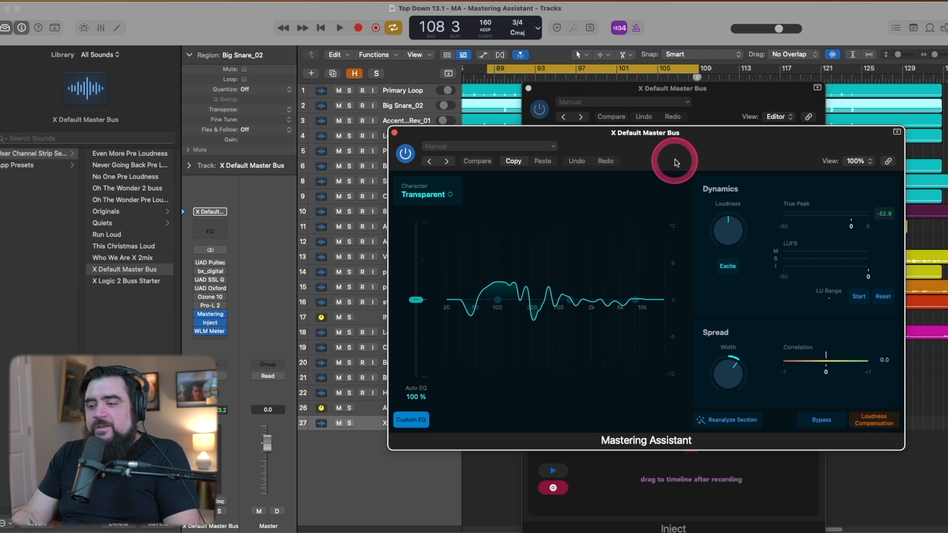
Step: Reanalyze the cycled section in Mastering Assistant
{"action": "left_click", "coordinate": [728, 423]}
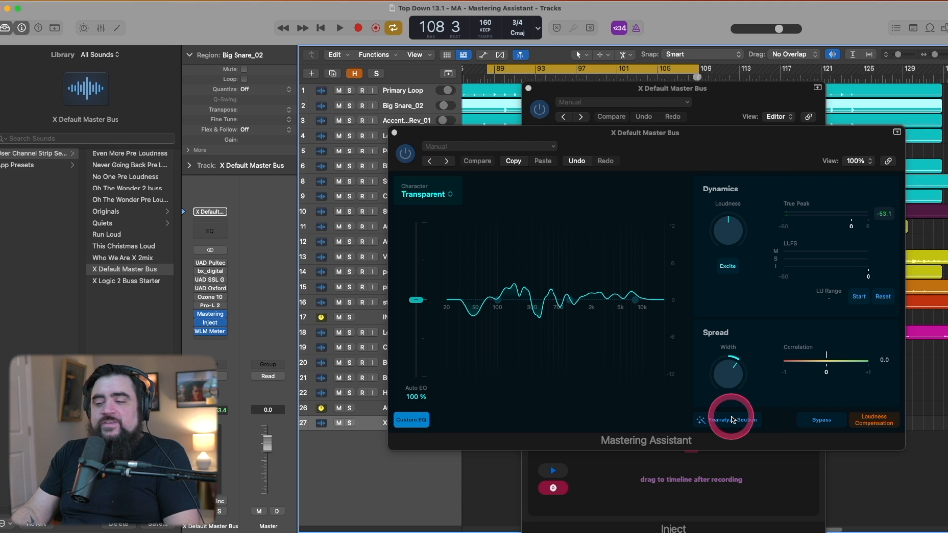
{"action": "left_click", "coordinate": [731, 420]}
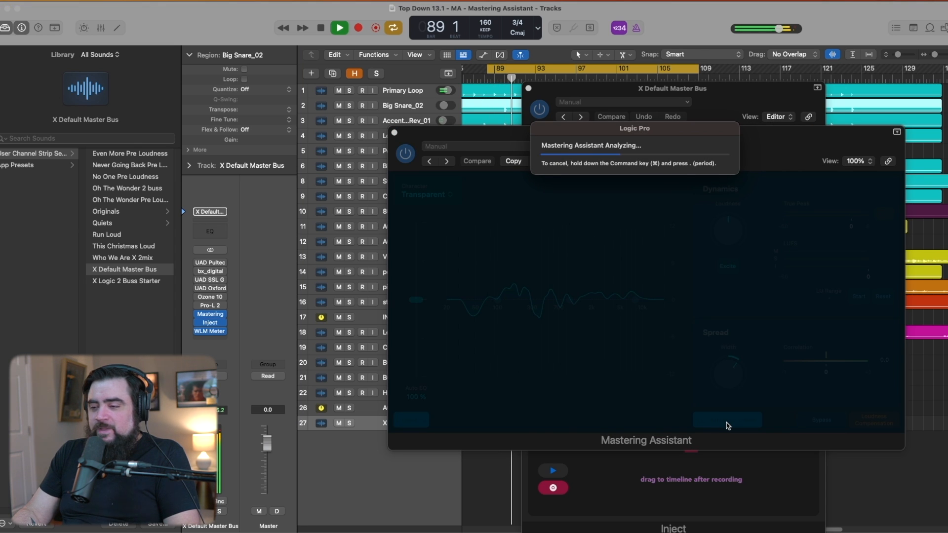
{"action": "left_click", "coordinate": [728, 424]}
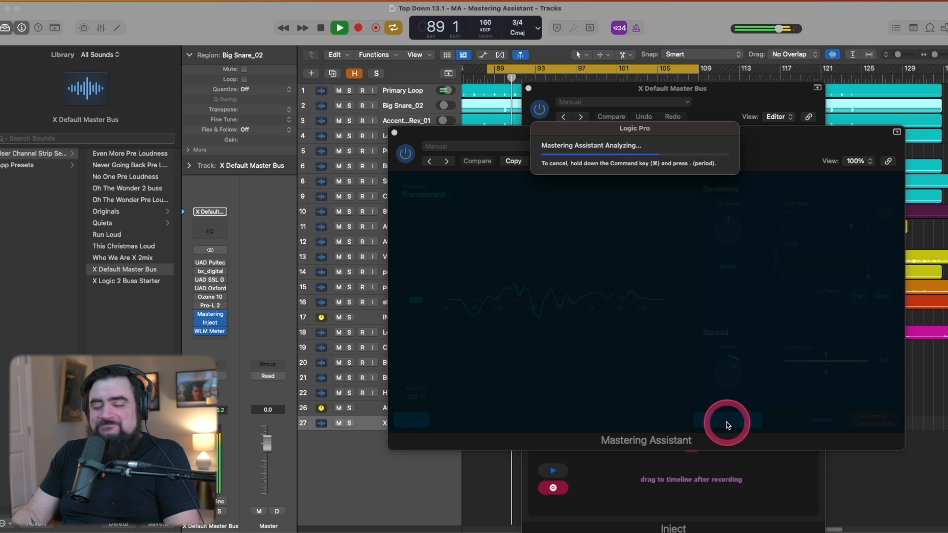
{"action": "left_click", "coordinate": [728, 424]}
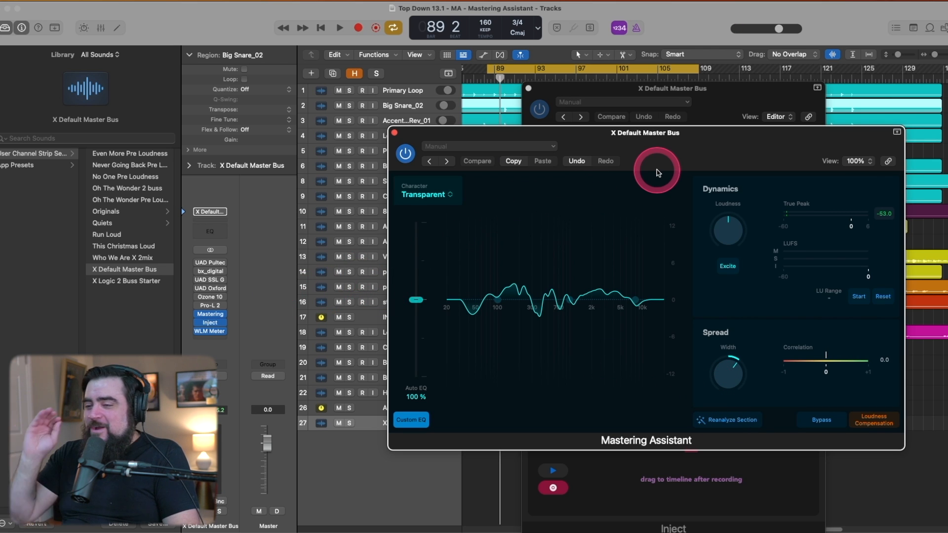
Step: Play the section and compare the mix with Mastering Assistant bypassed and active, leaving the bypass off
{"action": "left_click_drag", "start_coordinate": [653, 158], "coordinate": [670, 148]}
{"action": "key", "text": "space"}
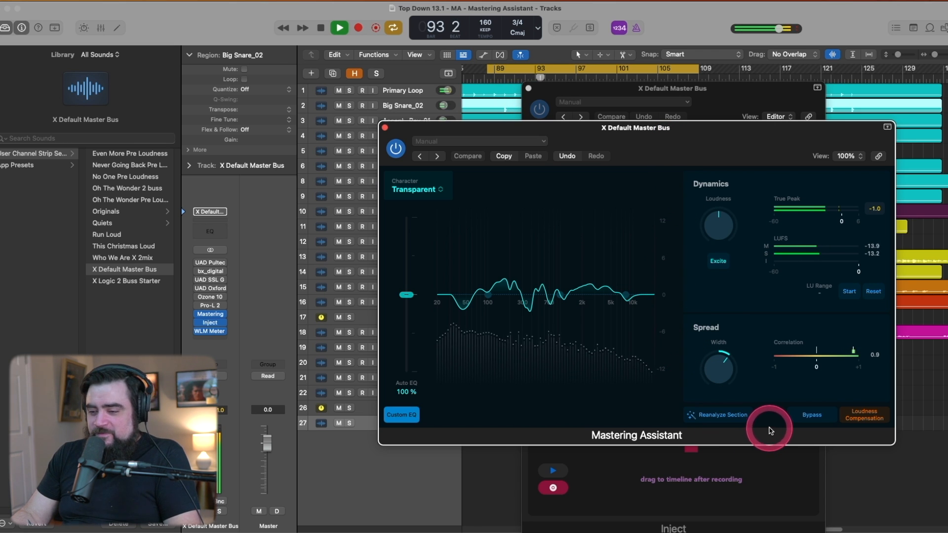
{"action": "left_click", "coordinate": [813, 416]}
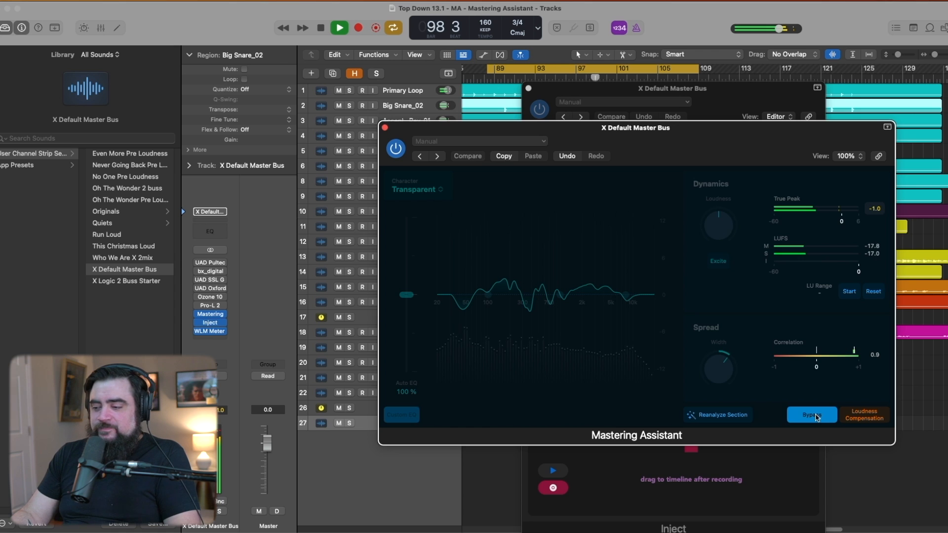
{"action": "left_click", "coordinate": [813, 415]}
{"action": "key", "text": "space"}
{"action": "left_click", "coordinate": [815, 417]}
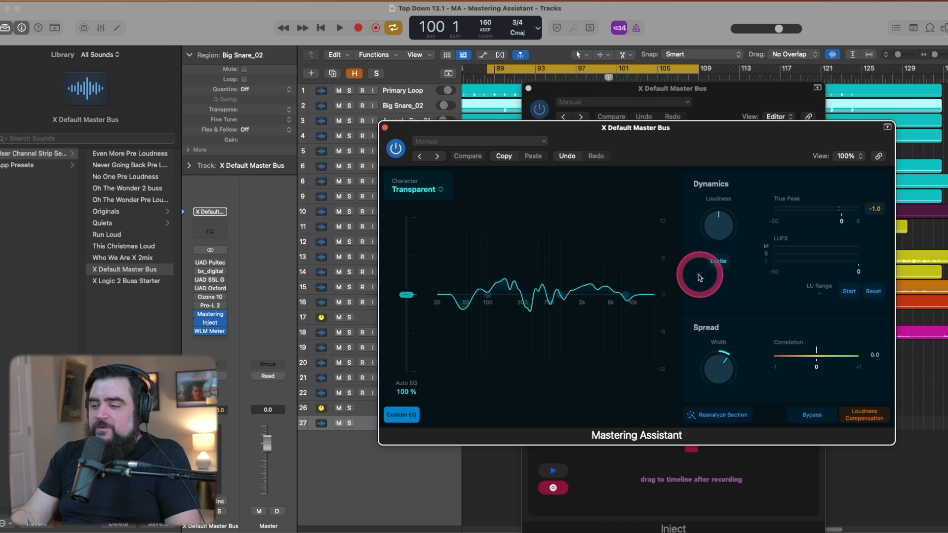
Step: Reset the WLM Meter and play the section to measure the loudness of the Mastering Assistant output
{"action": "left_click", "coordinate": [210, 335]}
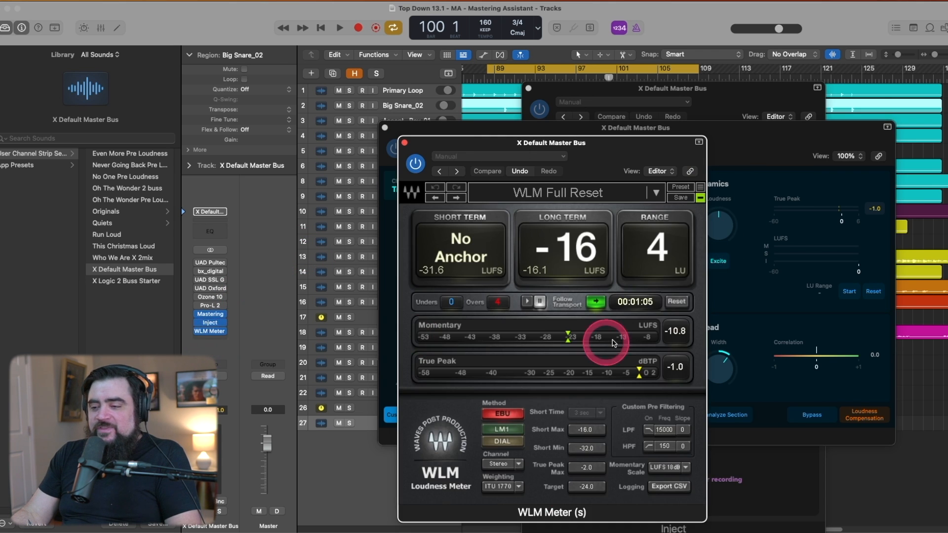
{"action": "left_click", "coordinate": [677, 302]}
{"action": "key", "text": "space"}
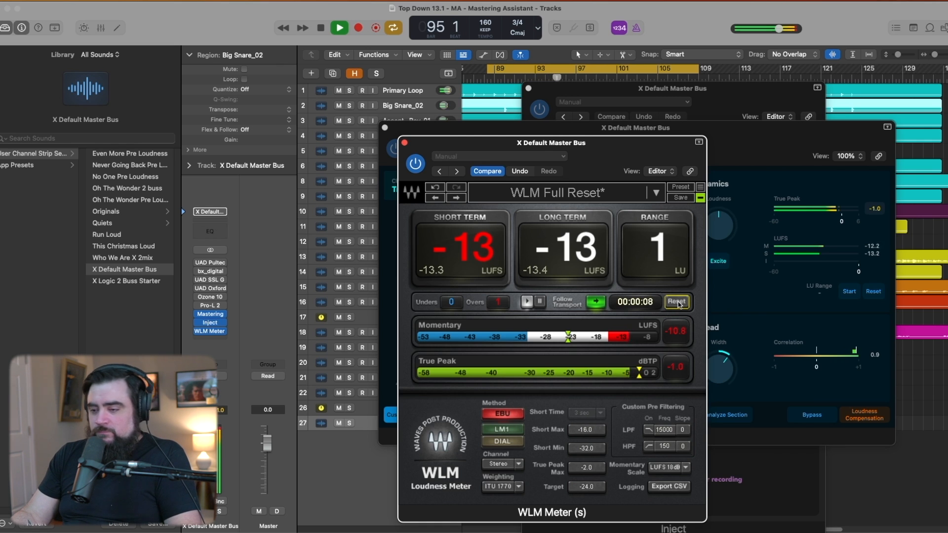
{"action": "left_click", "coordinate": [677, 302]}
{"action": "key", "text": "space"}
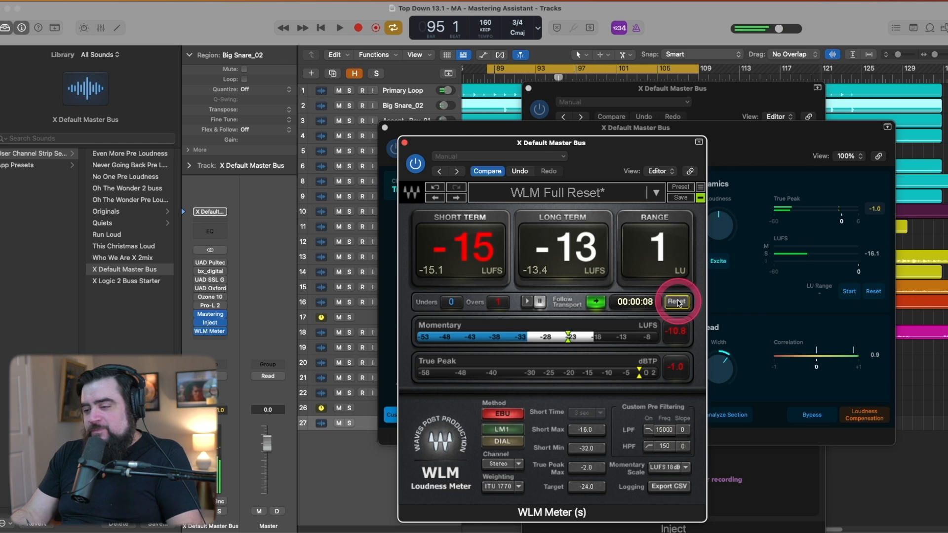
{"action": "left_click", "coordinate": [678, 302]}
Step: Raise the Loudness amount in Mastering Assistant's Dynamics section
{"action": "left_click", "coordinate": [766, 139]}
{"action": "left_click", "coordinate": [720, 238]}
{"action": "left_click_drag", "start_coordinate": [719, 243], "coordinate": [721, 222]}
Step: Compare the sound with Excite on and off during playback, leave Excite enabled, and stop playback
{"action": "key", "text": "space"}
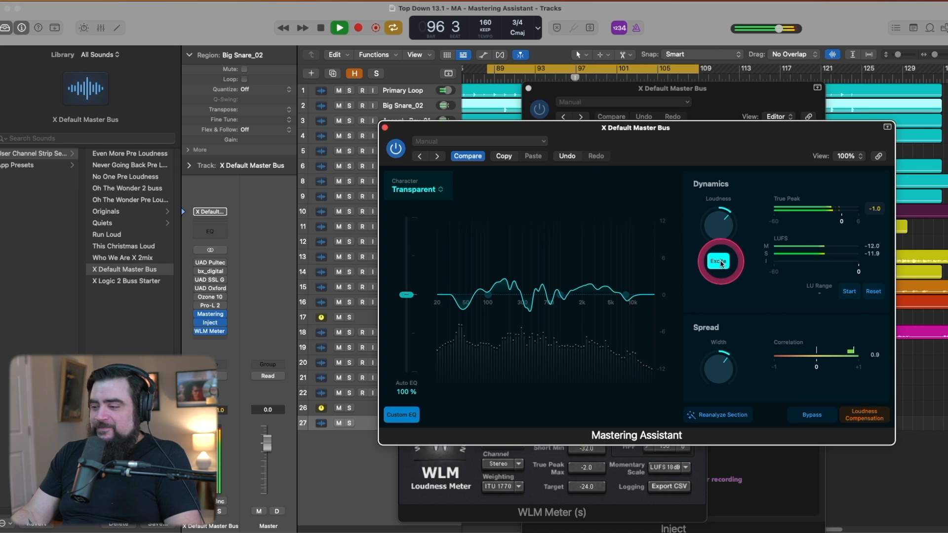
{"action": "left_click", "coordinate": [720, 262]}
{"action": "left_click_drag", "start_coordinate": [721, 263], "coordinate": [720, 265]}
{"action": "left_click", "coordinate": [719, 265]}
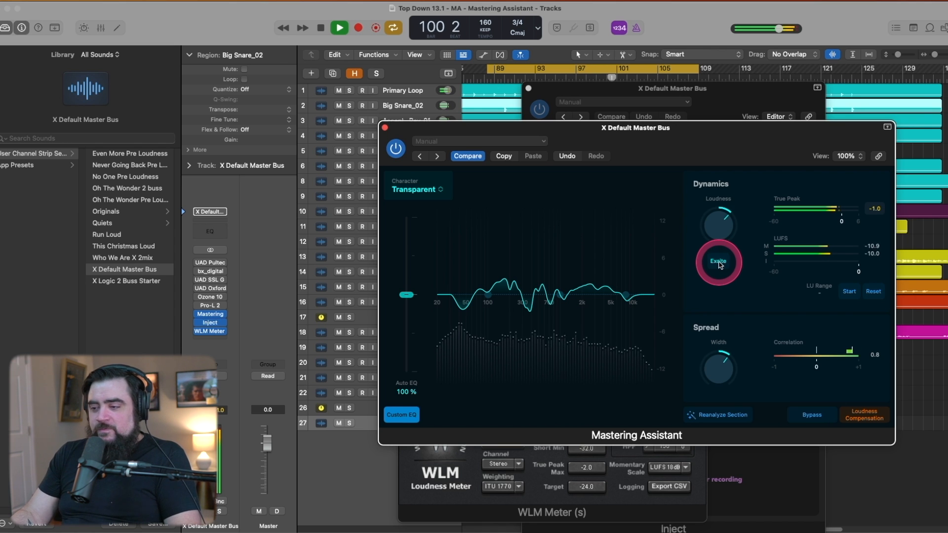
{"action": "key", "text": "space"}
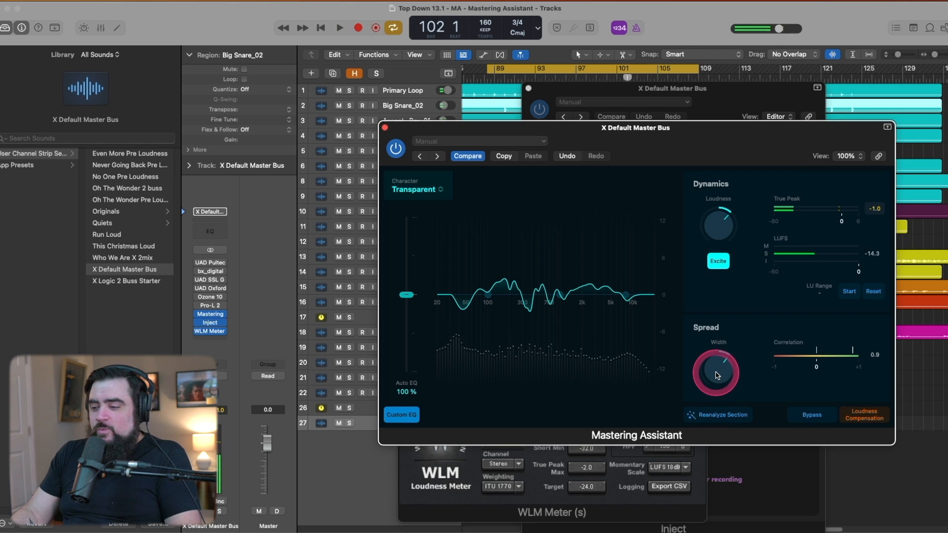
Step: Adjust the Spread Width in Mastering Assistant during playback, comparing it with 0.00, and settle on +0.27
{"action": "key", "text": "space"}
{"action": "mouse_move", "coordinate": [718, 373]}
{"action": "left_mouse_down"}
{"action": "mouse_move", "coordinate": [718, 332]}
{"action": "mouse_move", "coordinate": [717, 368]}
{"action": "left_mouse_up"}
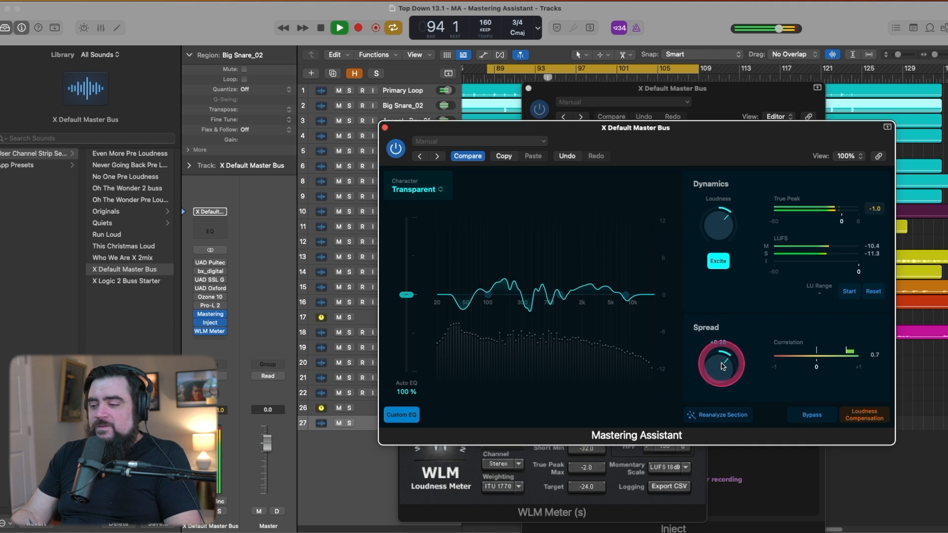
{"action": "left_click", "coordinate": [720, 368], "text": "alt"}
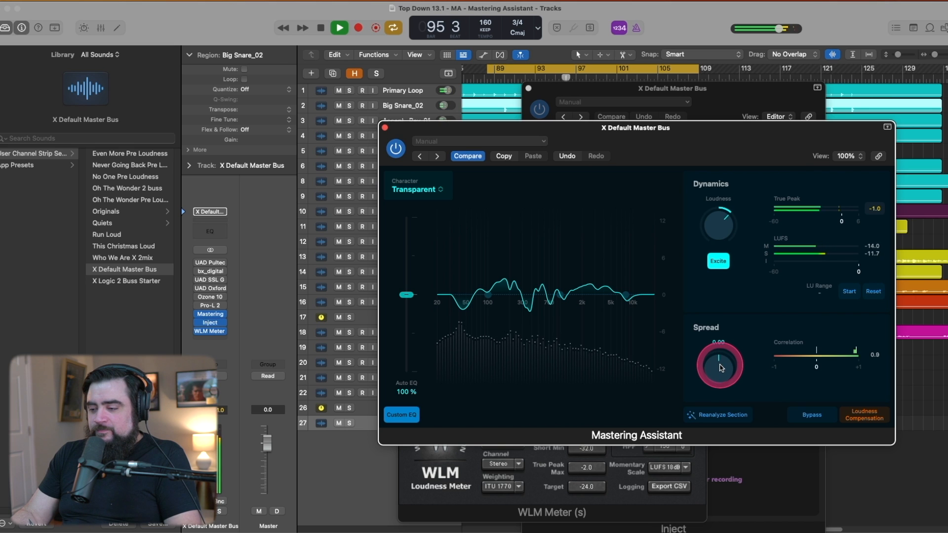
{"action": "left_click_drag", "start_coordinate": [720, 368], "coordinate": [722, 352]}
{"action": "key", "text": "space"}
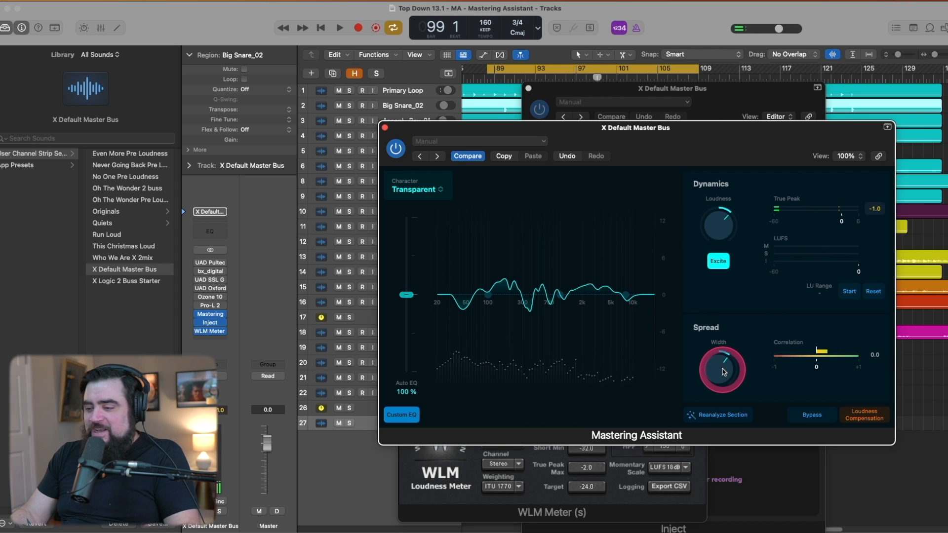
{"action": "left_click_drag", "start_coordinate": [722, 369], "coordinate": [722, 368]}
{"action": "left_click", "coordinate": [721, 368]}
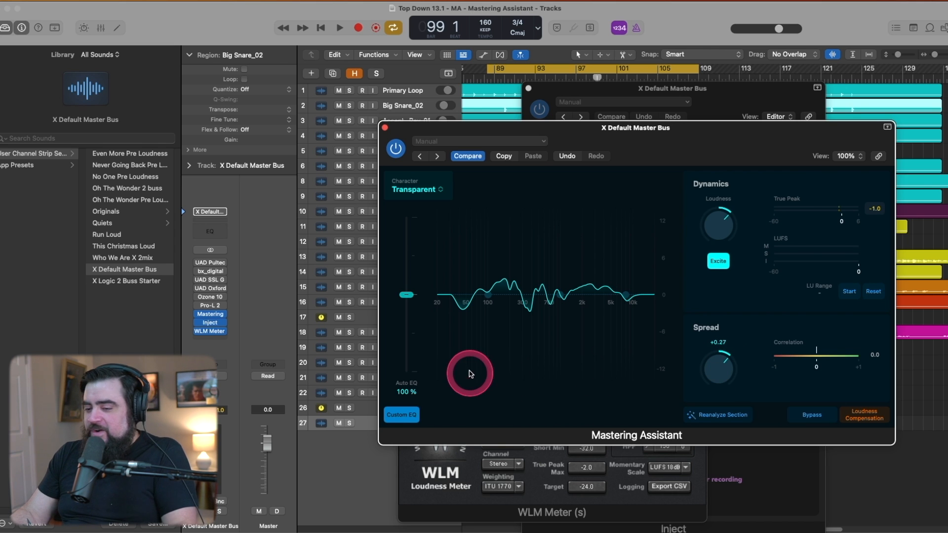
Step: Compare the sound with Custom EQ off and on during playback, leaving it enabled
{"action": "left_click", "coordinate": [405, 408]}
{"action": "key", "text": "space"}
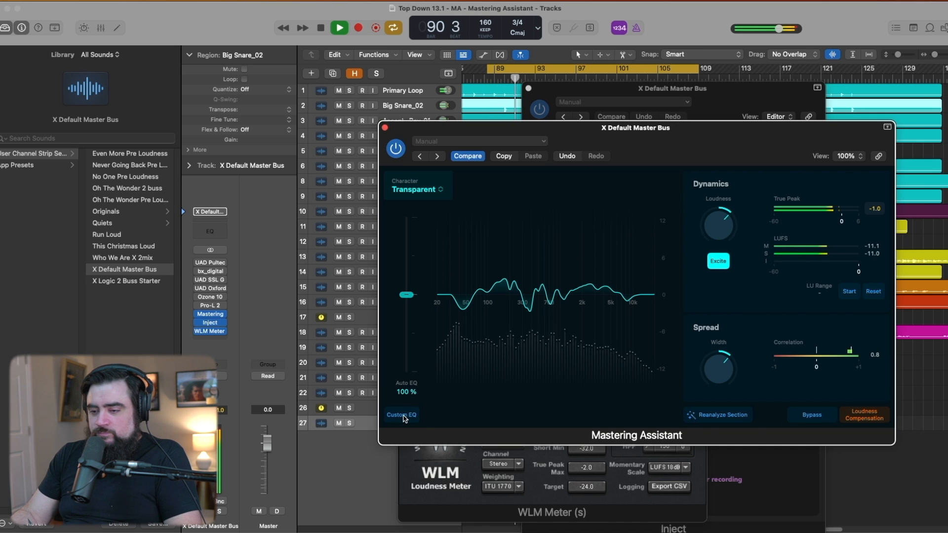
{"action": "left_click", "coordinate": [404, 418]}
{"action": "key", "text": "space"}
Step: Lower the Auto EQ amount to 60% and compare the section with Custom EQ off and on, leaving it enabled
{"action": "left_click_drag", "start_coordinate": [408, 297], "coordinate": [408, 326]}
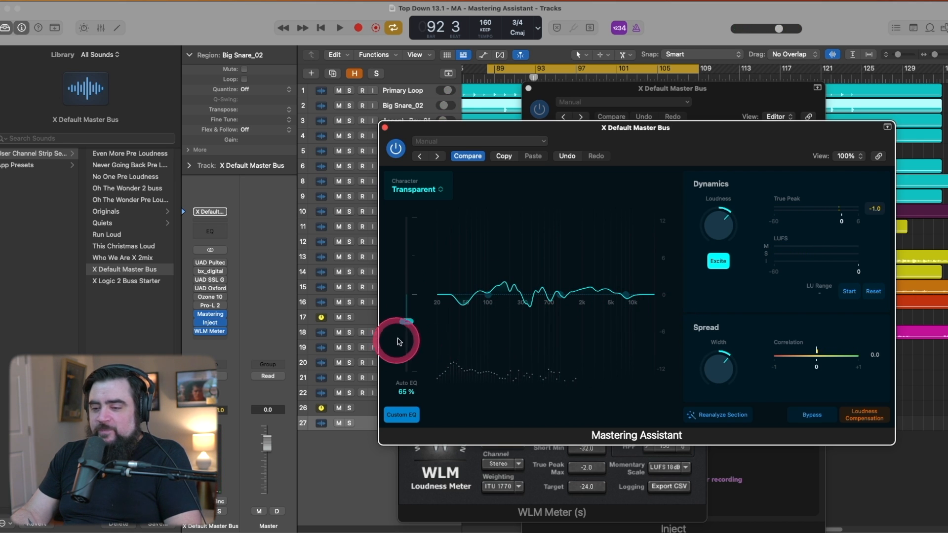
{"action": "left_click_drag", "start_coordinate": [406, 322], "coordinate": [408, 327]}
{"action": "key", "text": "space"}
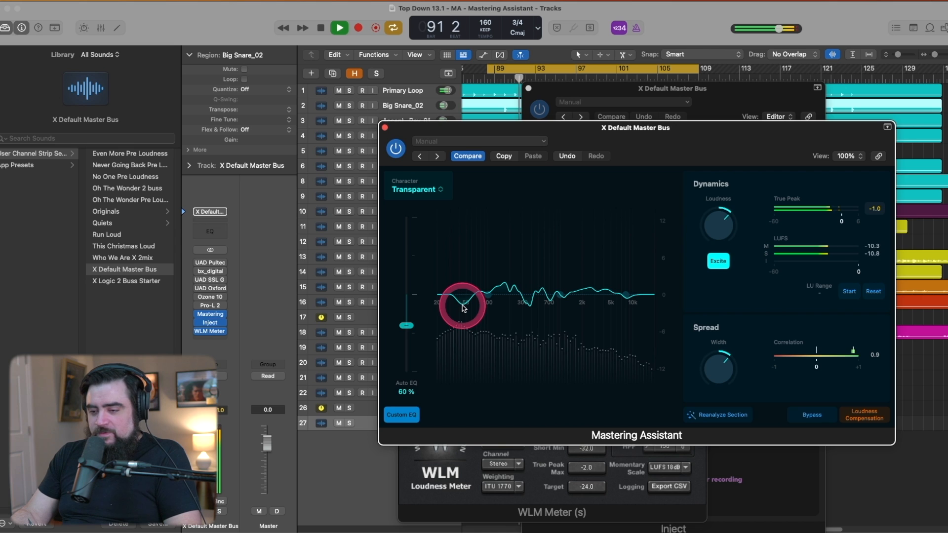
{"action": "left_click", "coordinate": [401, 416]}
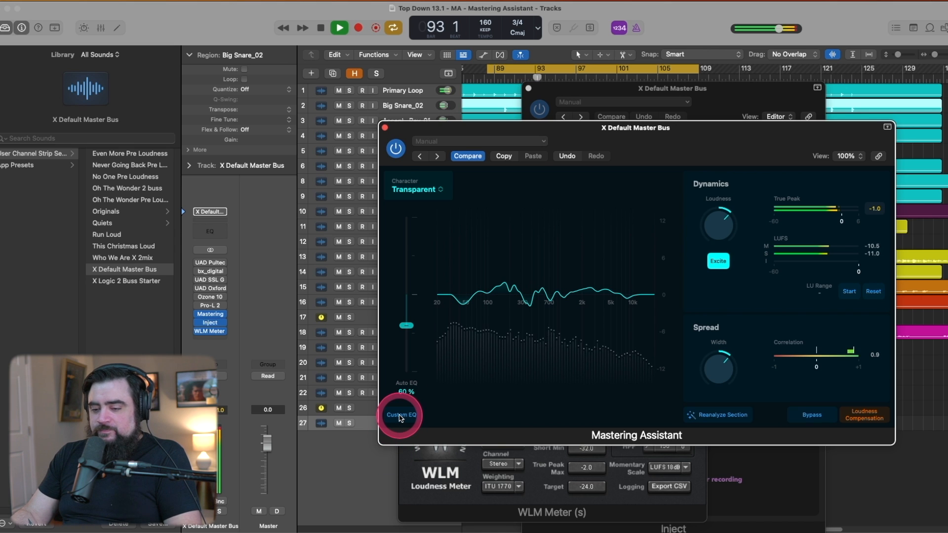
{"action": "left_click", "coordinate": [400, 418]}
{"action": "key", "text": "space"}
Step: Boost the Custom EQ low band to 1.2 dB at 46.13 Hz during playback and set Auto EQ to 64%
{"action": "left_click_drag", "start_coordinate": [501, 286], "coordinate": [468, 309]}
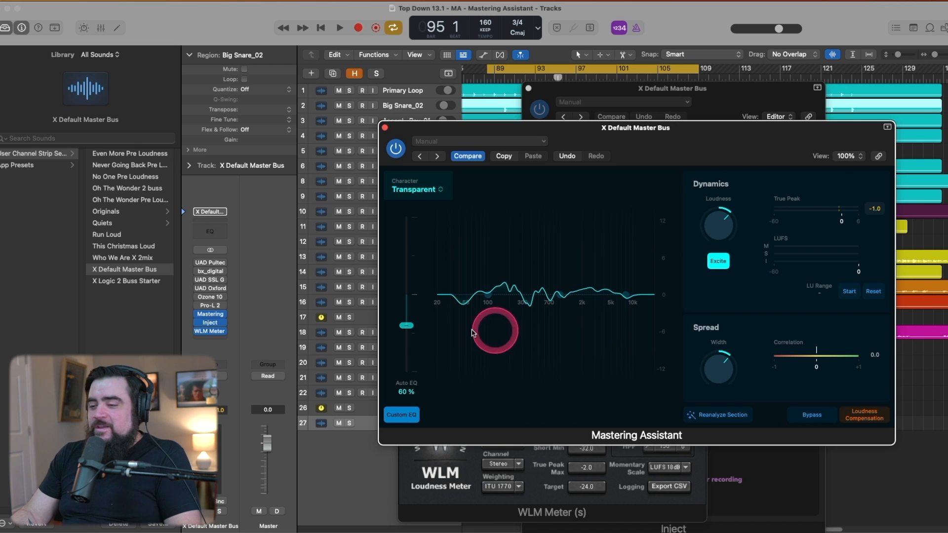
{"action": "left_click_drag", "start_coordinate": [488, 298], "coordinate": [490, 305]}
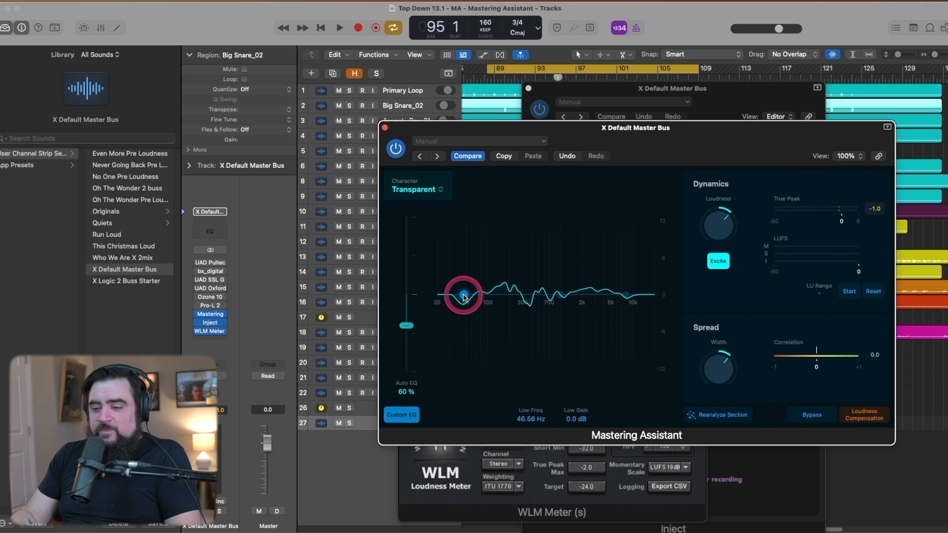
{"action": "left_click_drag", "start_coordinate": [464, 295], "coordinate": [465, 295]}
{"action": "key", "text": "space"}
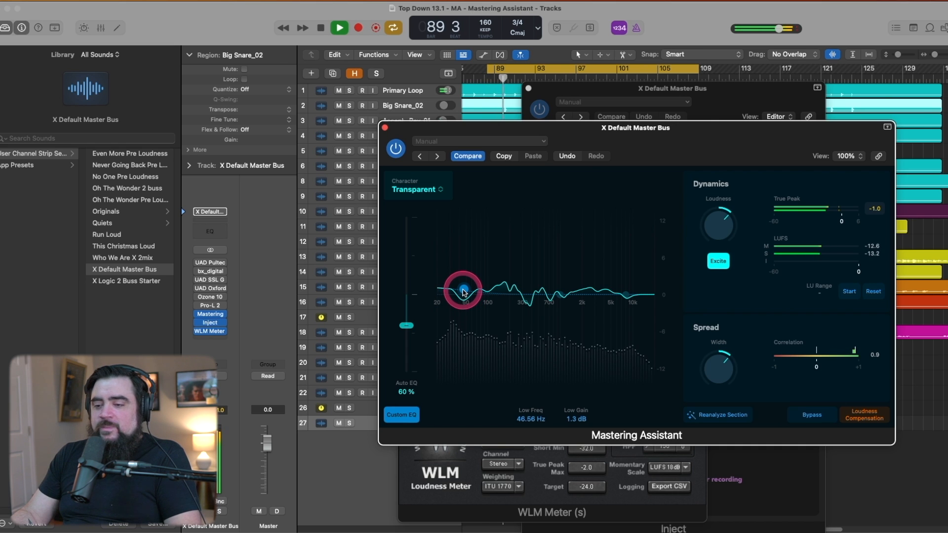
{"action": "left_click_drag", "start_coordinate": [464, 292], "coordinate": [463, 293]}
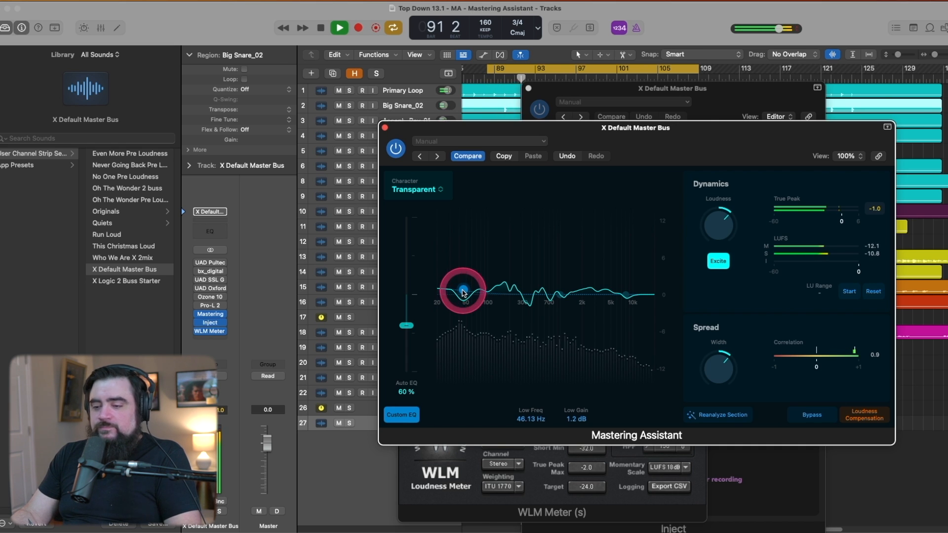
{"action": "left_click_drag", "start_coordinate": [409, 332], "coordinate": [406, 304]}
{"action": "key", "text": "space"}
Step: Audition the Clean and Valve characters in Mastering Assistant by playing the section with each
{"action": "left_click", "coordinate": [421, 188]}
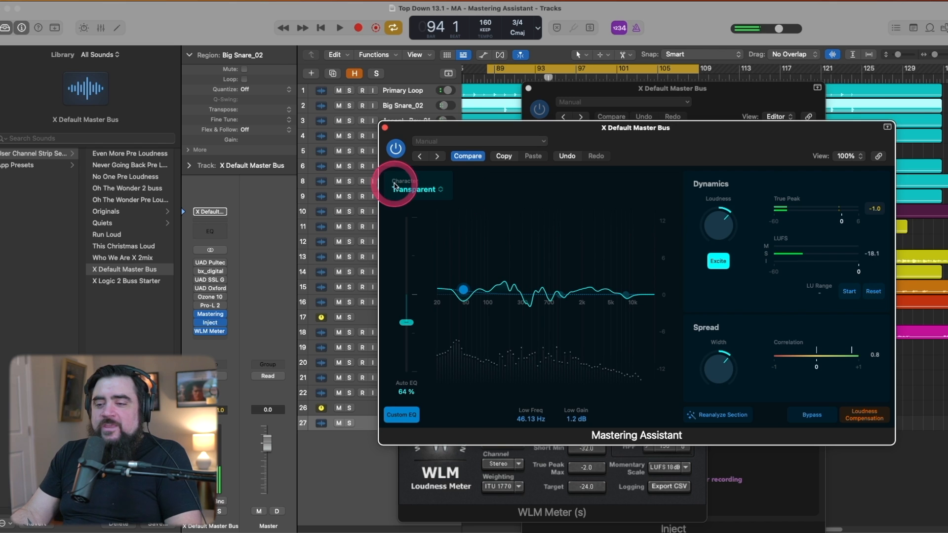
{"action": "left_click", "coordinate": [422, 189]}
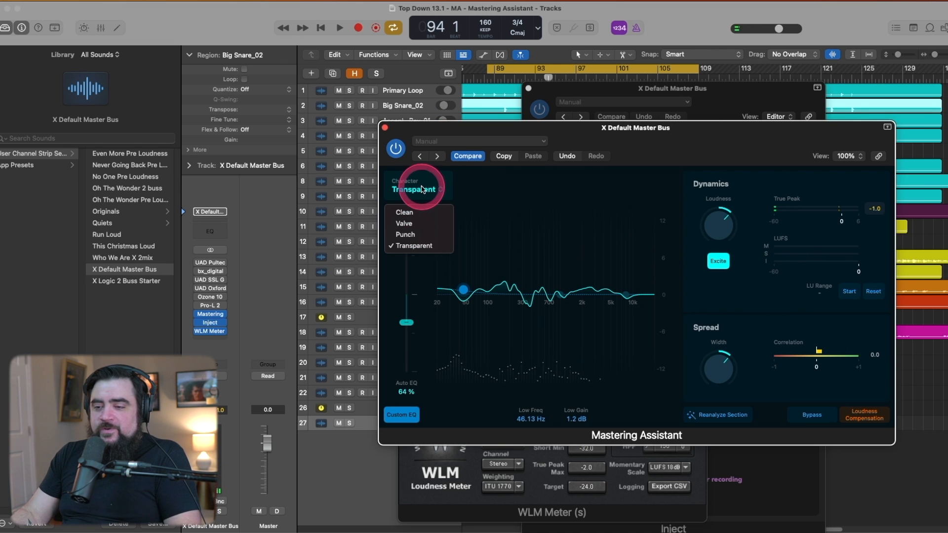
{"action": "left_click", "coordinate": [405, 213]}
{"action": "key", "text": "space"}
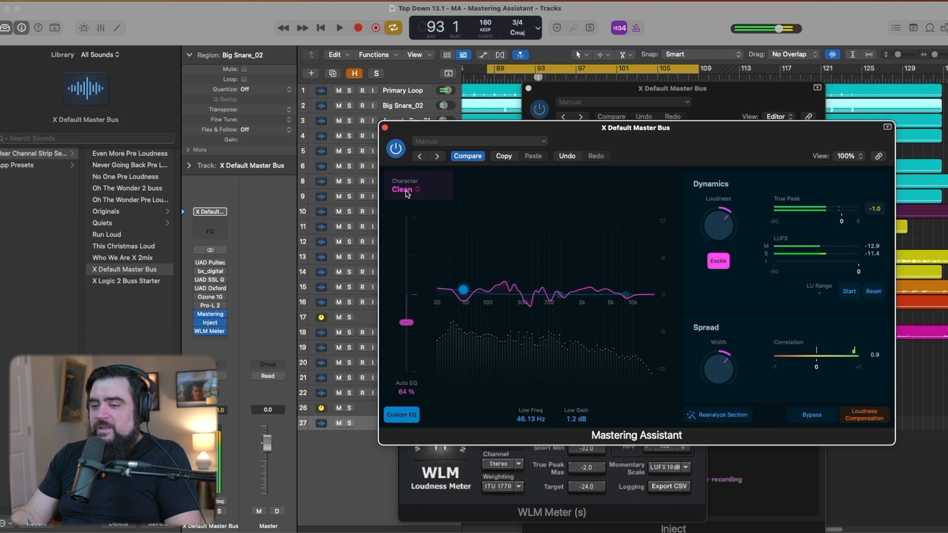
{"action": "left_click", "coordinate": [407, 193]}
{"action": "left_click", "coordinate": [409, 202]}
{"action": "key", "text": "space"}
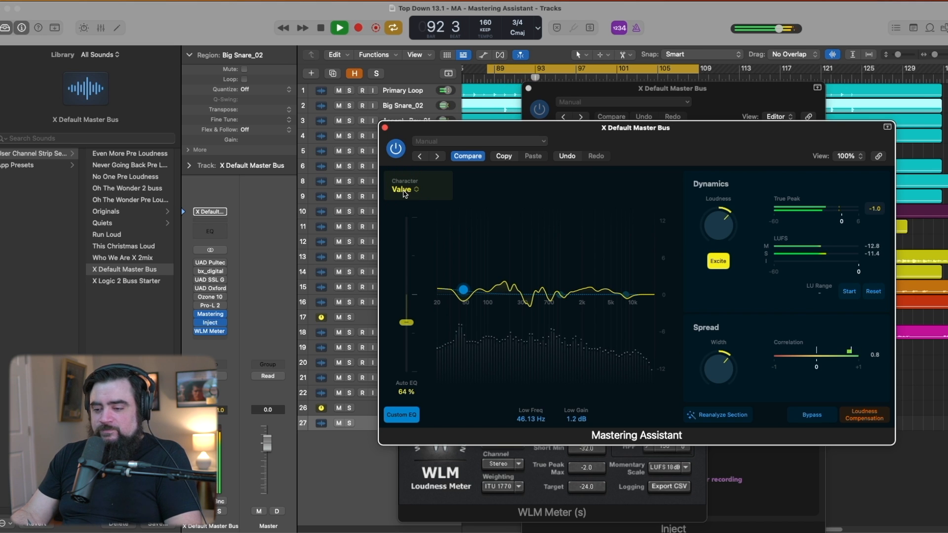
Step: Audition the Punch character and the Transparent character on the same section for comparison
{"action": "left_click", "coordinate": [404, 193]}
{"action": "left_click", "coordinate": [411, 228]}
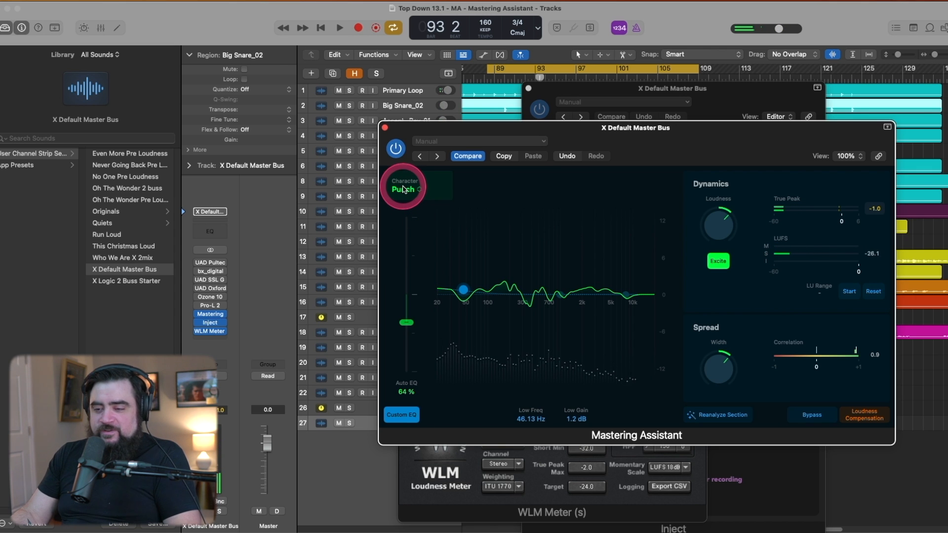
{"action": "key", "text": "space"}
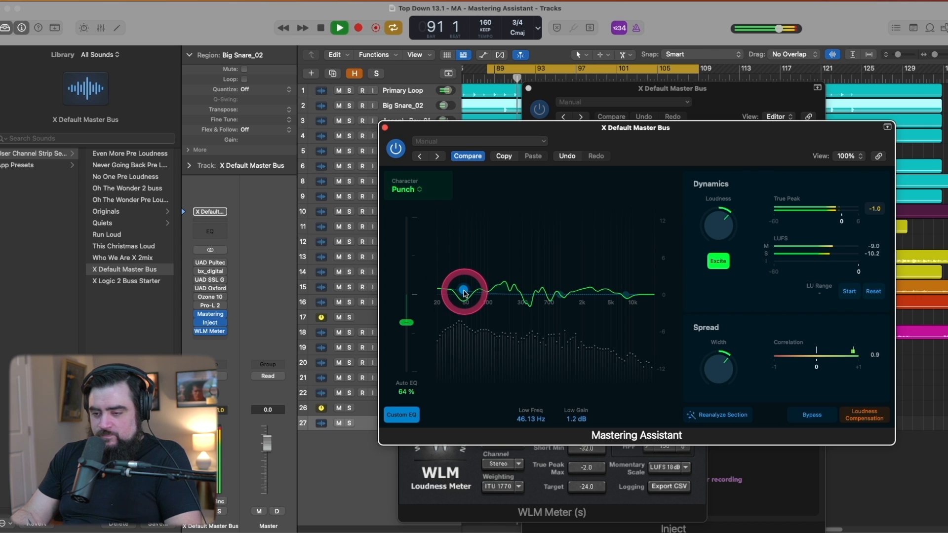
{"action": "key", "text": "space"}
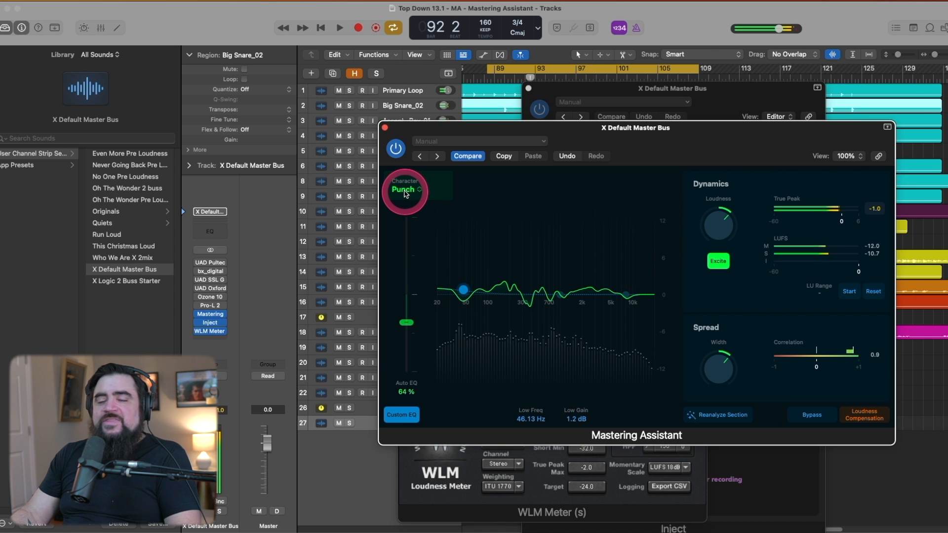
{"action": "left_click", "coordinate": [405, 192]}
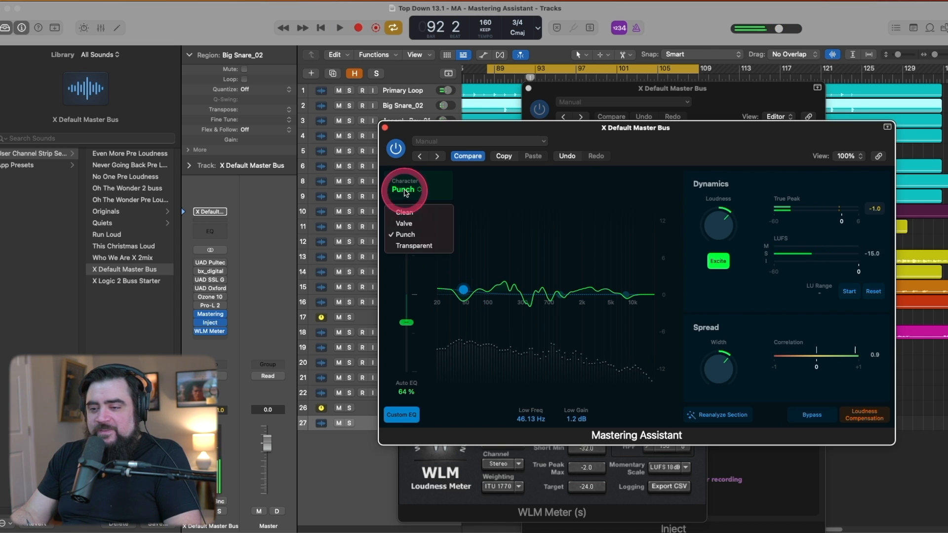
{"action": "left_click", "coordinate": [413, 246]}
{"action": "key", "text": "space"}
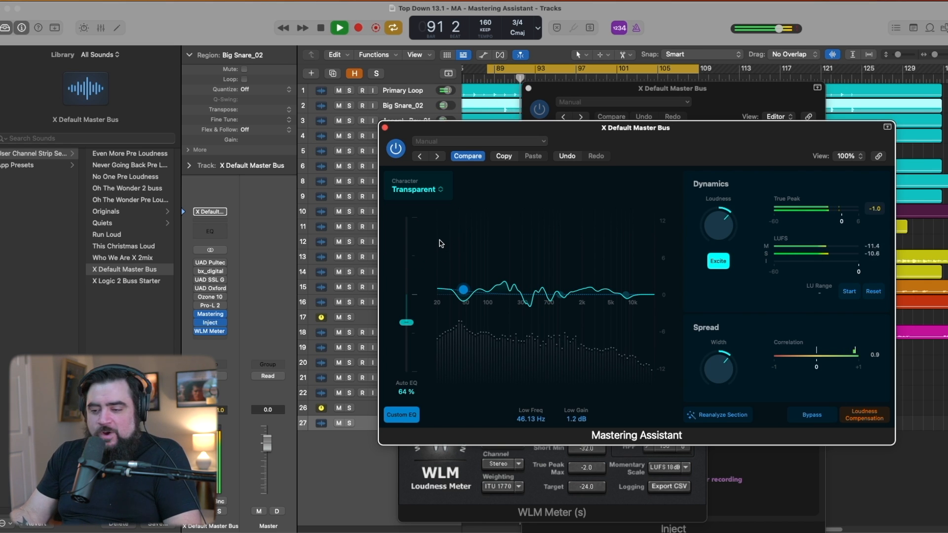
{"action": "key", "text": "space"}
Step: Set the Character to Punch and reduce the Custom EQ low band to 0.7 dB at 45.08 Hz
{"action": "left_click", "coordinate": [413, 189]}
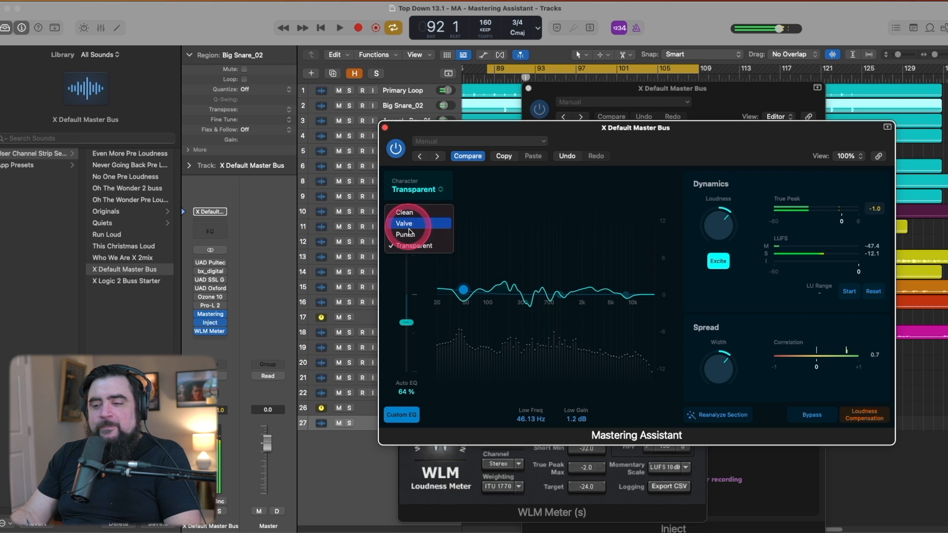
{"action": "left_click", "coordinate": [414, 239]}
{"action": "left_click", "coordinate": [463, 306]}
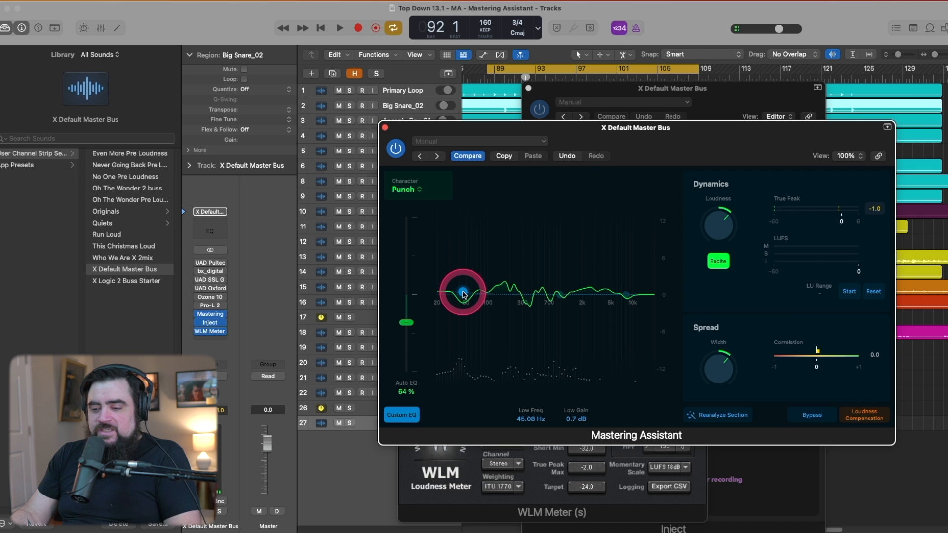
Step: Play the section and compare the Punch master with Mastering Assistant bypassed and active, leaving the bypass off
{"action": "key", "text": "space"}
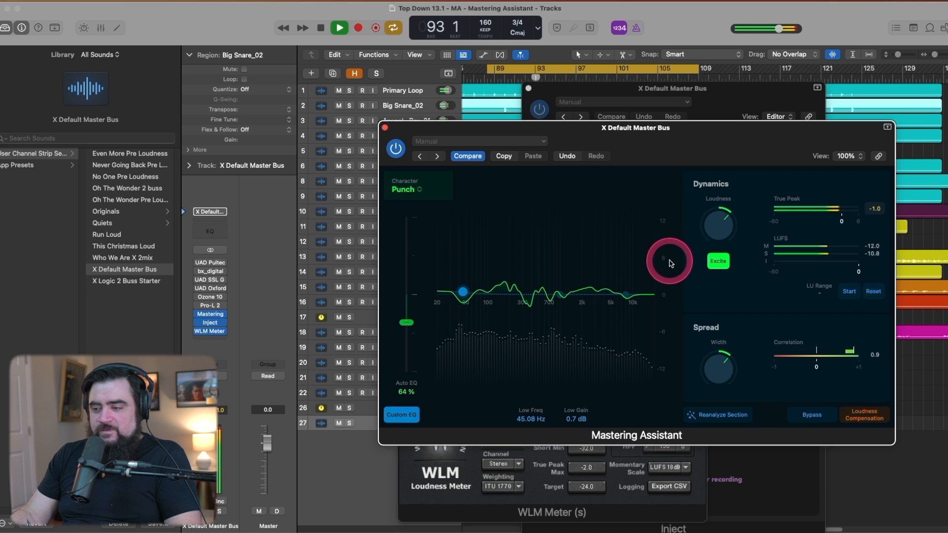
{"action": "left_click", "coordinate": [812, 419]}
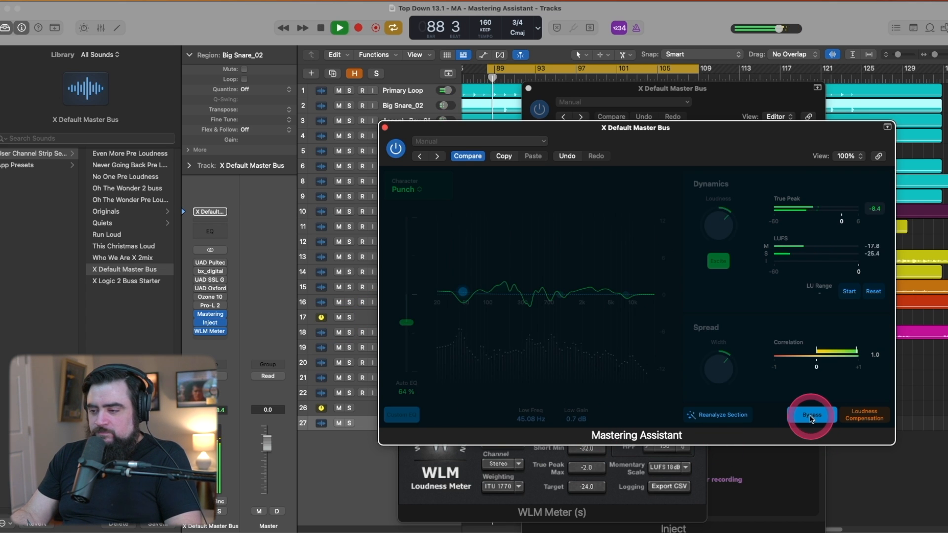
{"action": "left_click", "coordinate": [812, 419]}
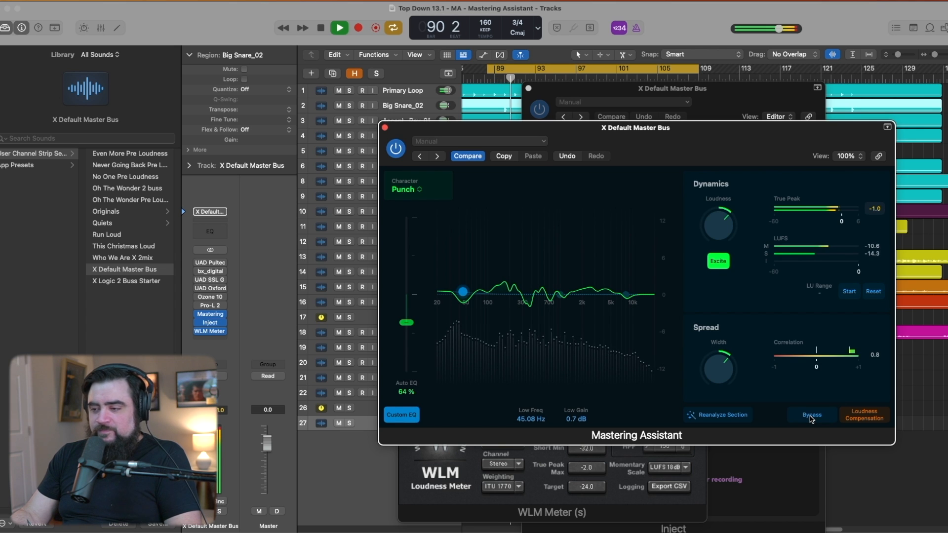
{"action": "left_click", "coordinate": [812, 419]}
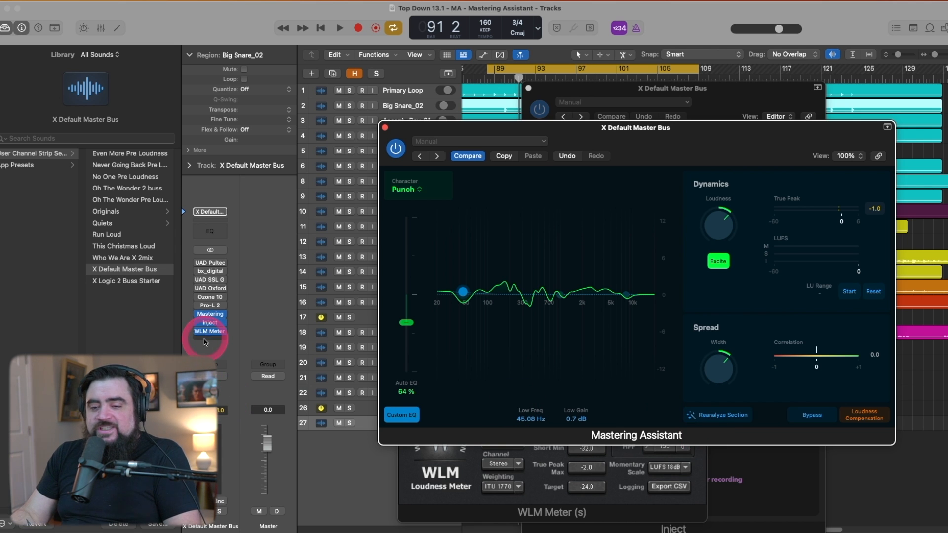
Step: Bring up the WLM Meter, reset it, and play the section to measure the loudness with the Punch character
{"action": "left_click", "coordinate": [210, 322]}
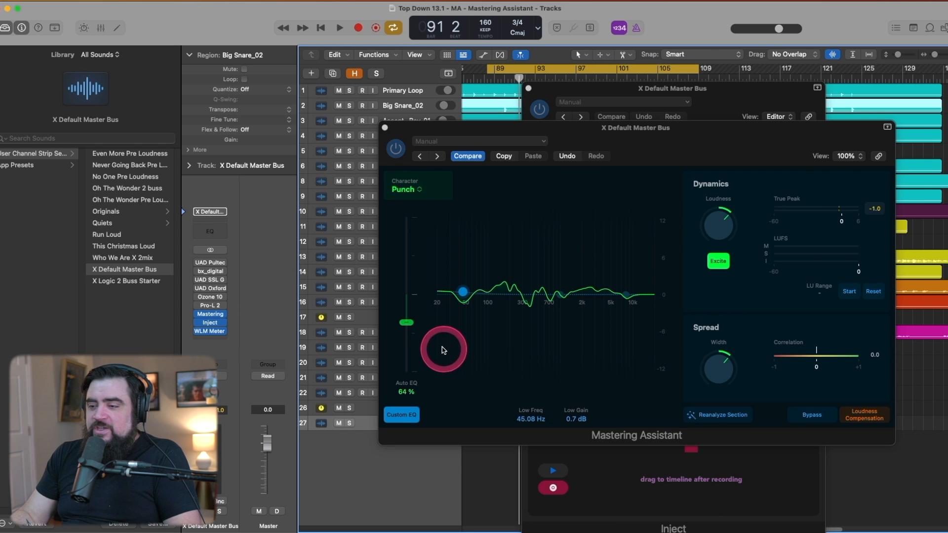
{"action": "left_click", "coordinate": [209, 330]}
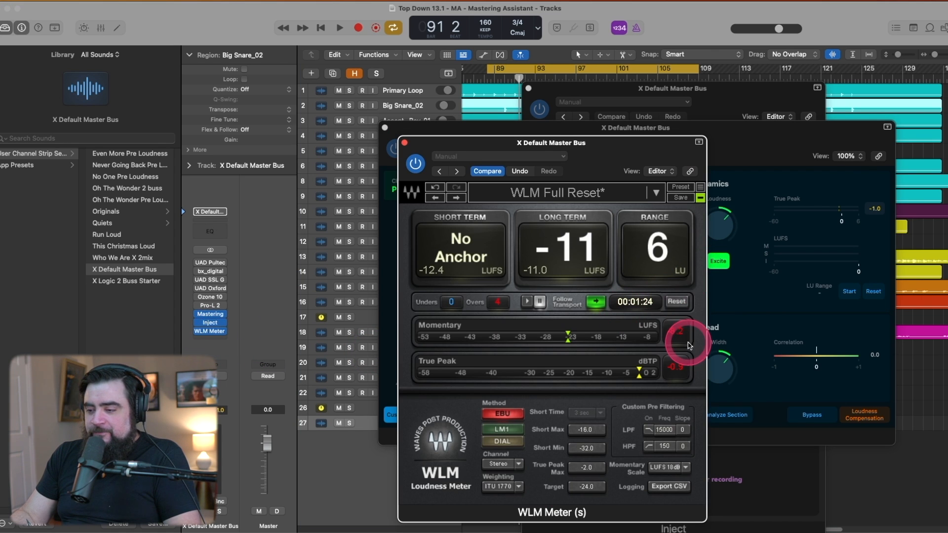
{"action": "left_click", "coordinate": [677, 302]}
{"action": "key", "text": "space"}
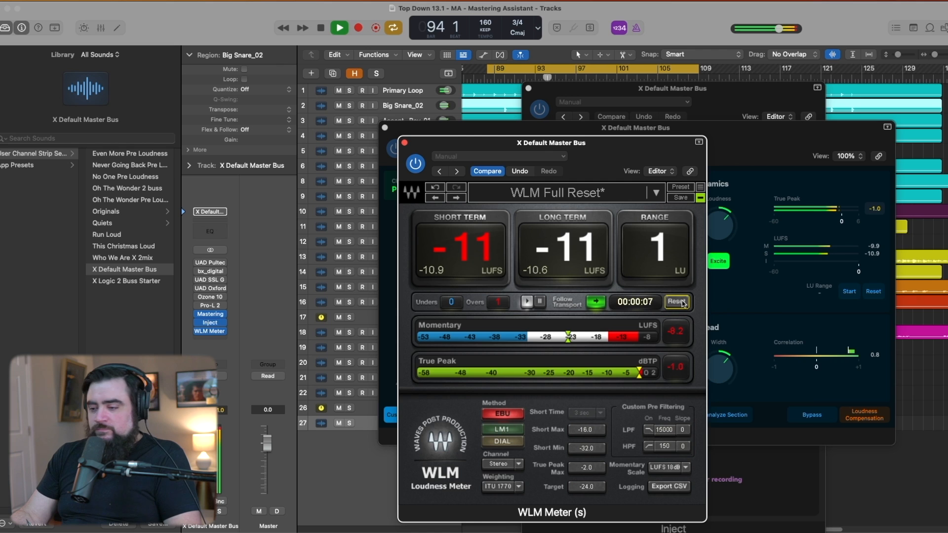
{"action": "key", "text": "space"}
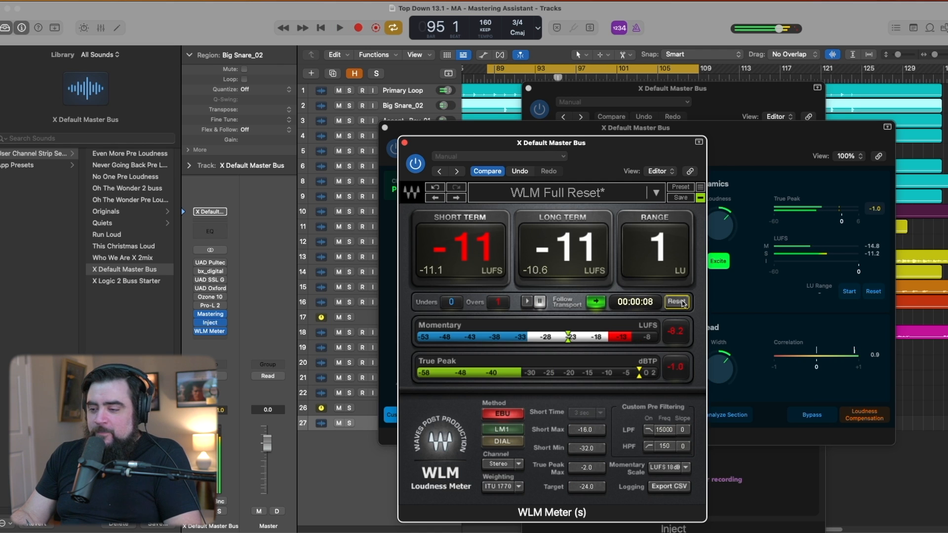
Step: Reset the WLM Meter and raise Mastering Assistant's Loudness to +0.46
{"action": "left_click", "coordinate": [677, 302]}
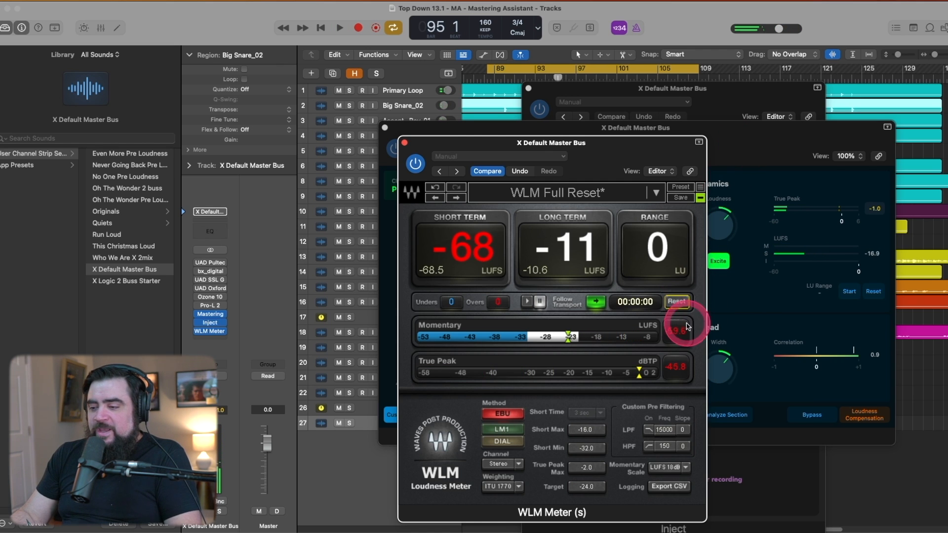
{"action": "left_click", "coordinate": [680, 303]}
{"action": "left_click", "coordinate": [738, 128]}
{"action": "left_click_drag", "start_coordinate": [719, 230], "coordinate": [720, 214]}
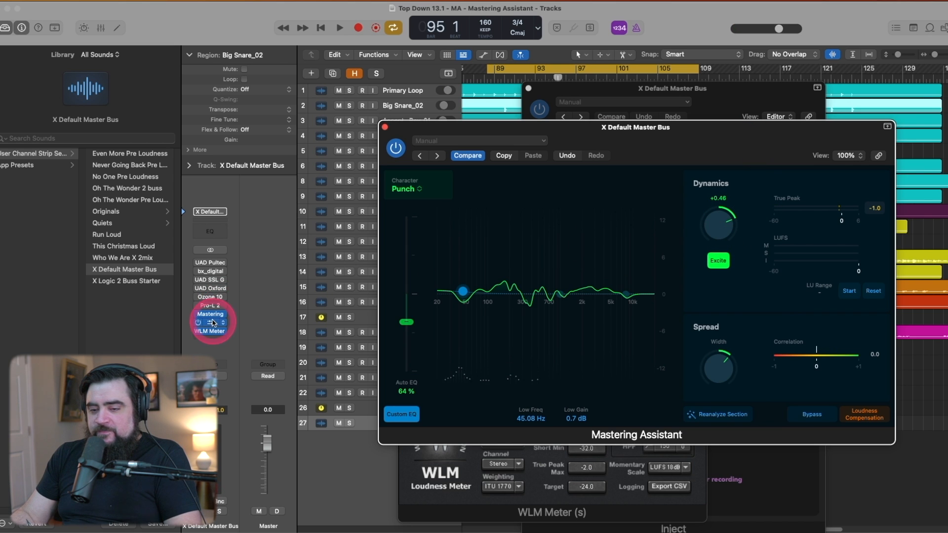
Step: Play the section, bring the WLM Meter forward, reset it during playback, and measure the loudness before stopping
{"action": "key", "text": "space"}
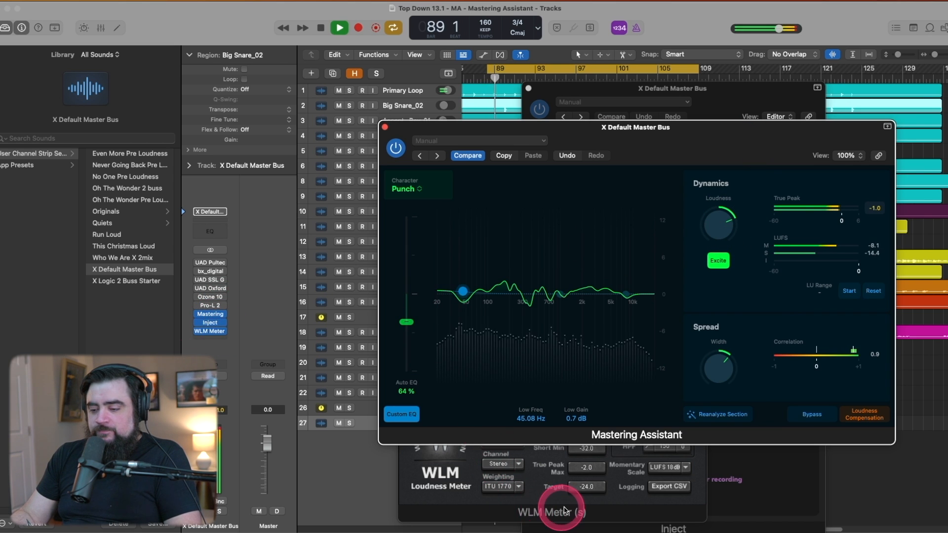
{"action": "left_click", "coordinate": [564, 510]}
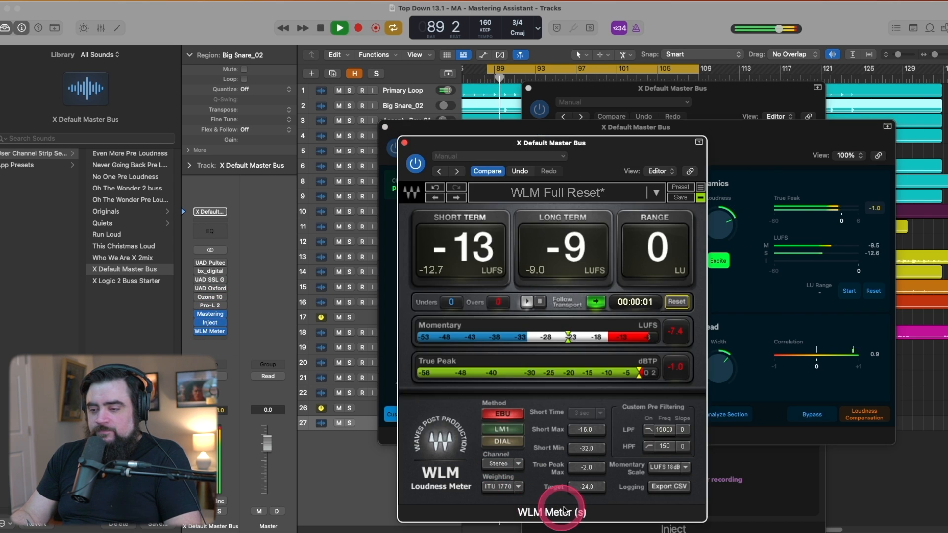
{"action": "left_click", "coordinate": [677, 303]}
{"action": "key", "text": "space"}
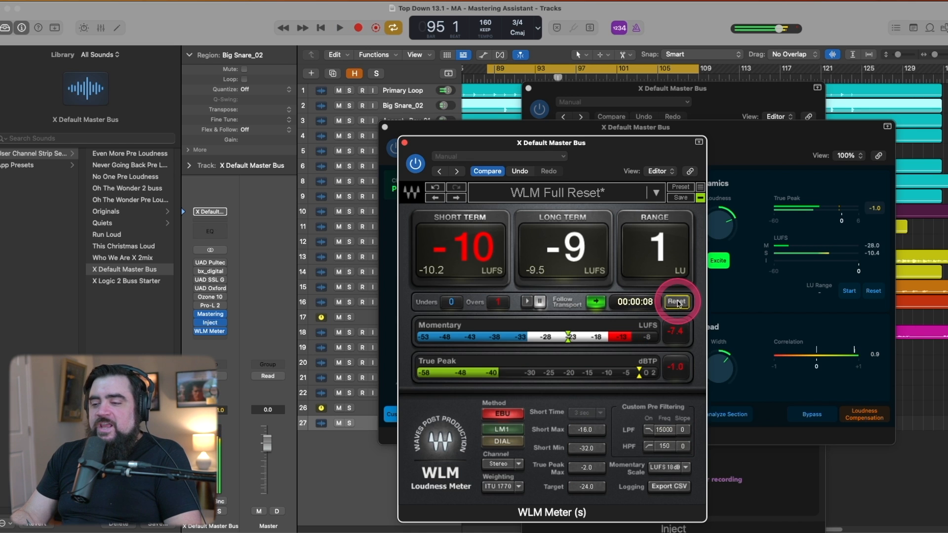
Step: Lower Mastering Assistant's Loudness to +0.29
{"action": "left_click", "coordinate": [765, 148]}
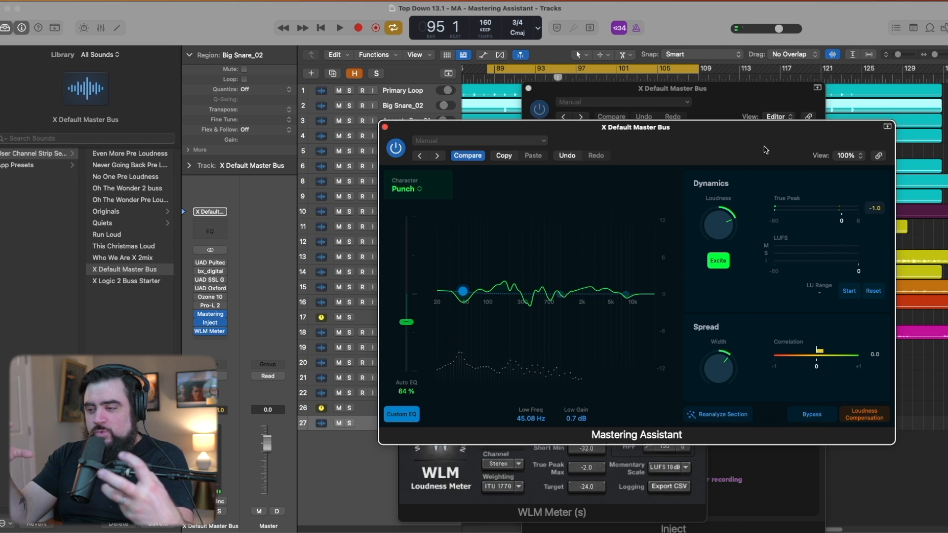
{"action": "left_click_drag", "start_coordinate": [719, 221], "coordinate": [720, 227]}
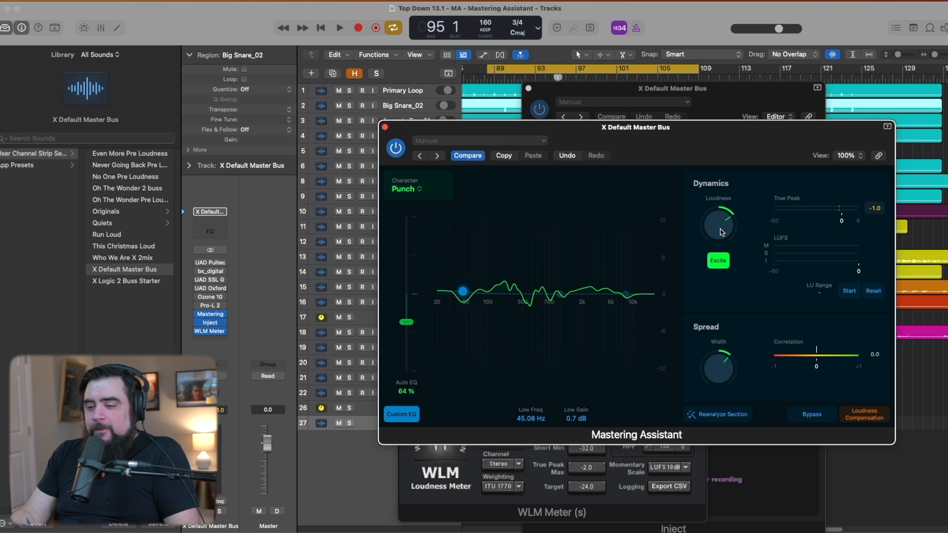
{"action": "left_click_drag", "start_coordinate": [720, 228], "coordinate": [719, 229]}
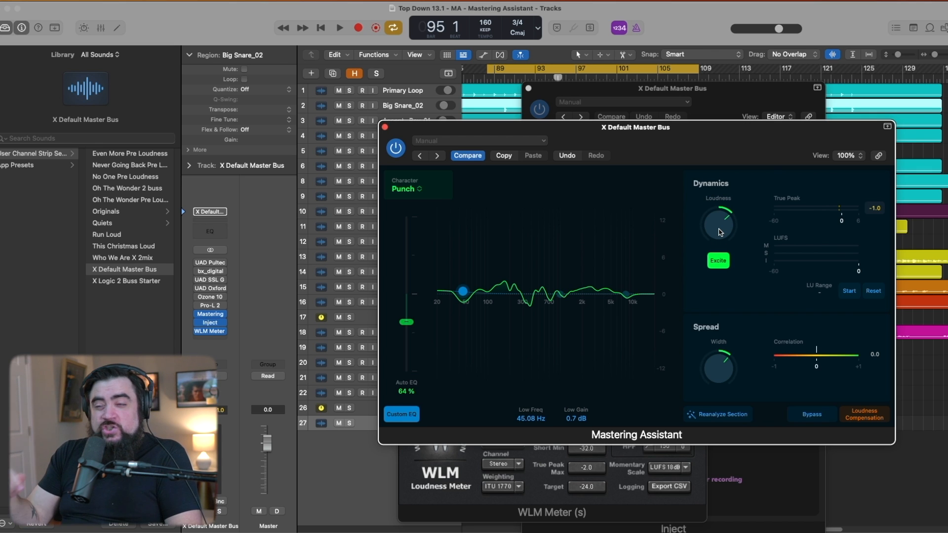
{"action": "left_click_drag", "start_coordinate": [720, 232], "coordinate": [720, 234]}
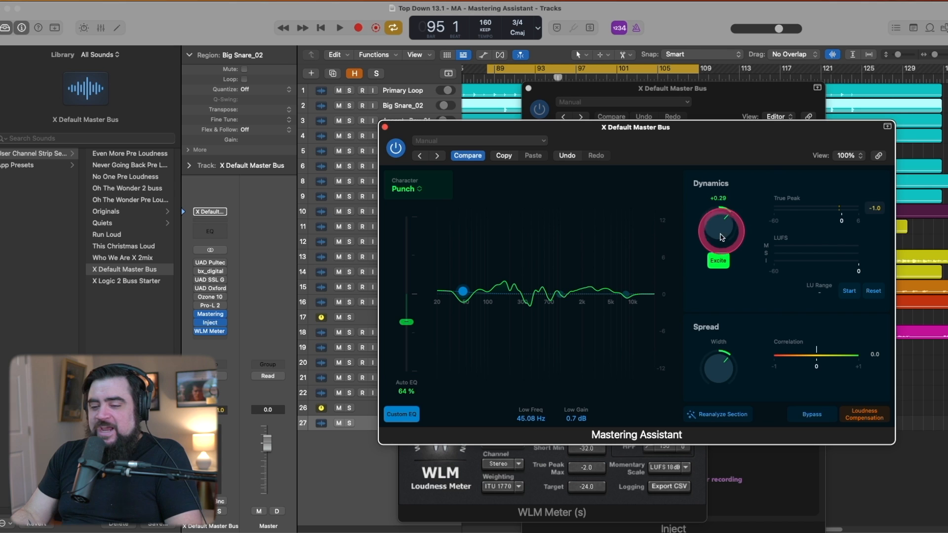
{"action": "left_click", "coordinate": [523, 409]}
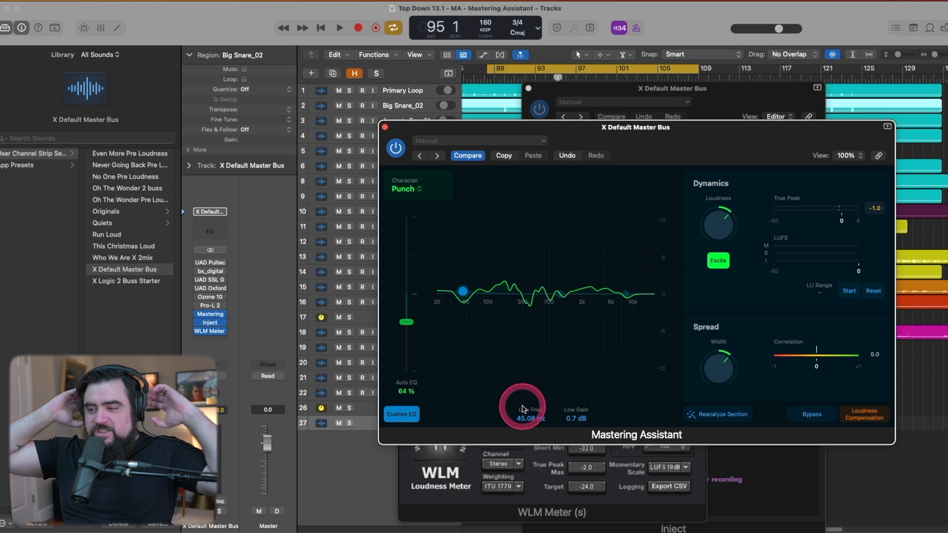
Step: Play the looped section through Mastering Assistant to evaluate the reduced loudness setting, then stop playback
{"action": "key", "text": "space"}
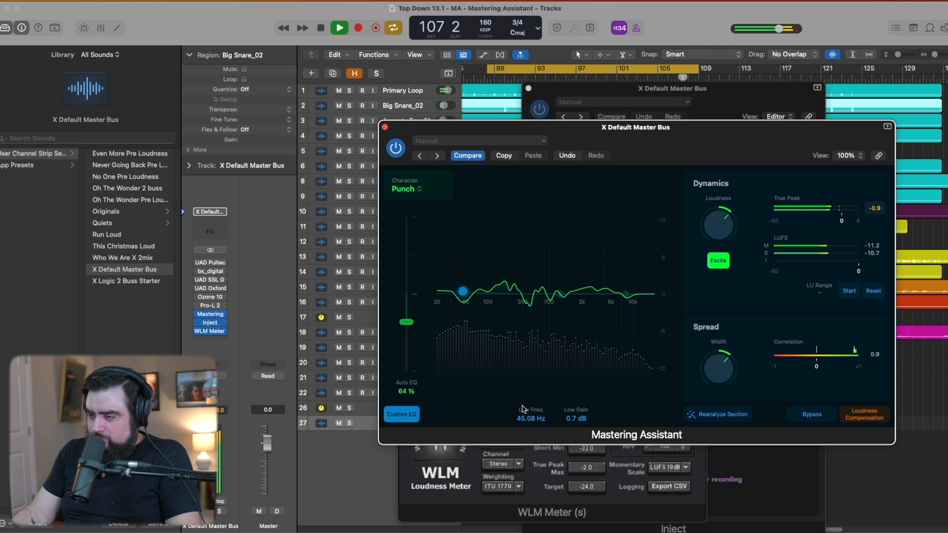
{"action": "key", "text": "space"}
{"action": "left_click", "coordinate": [524, 409]}
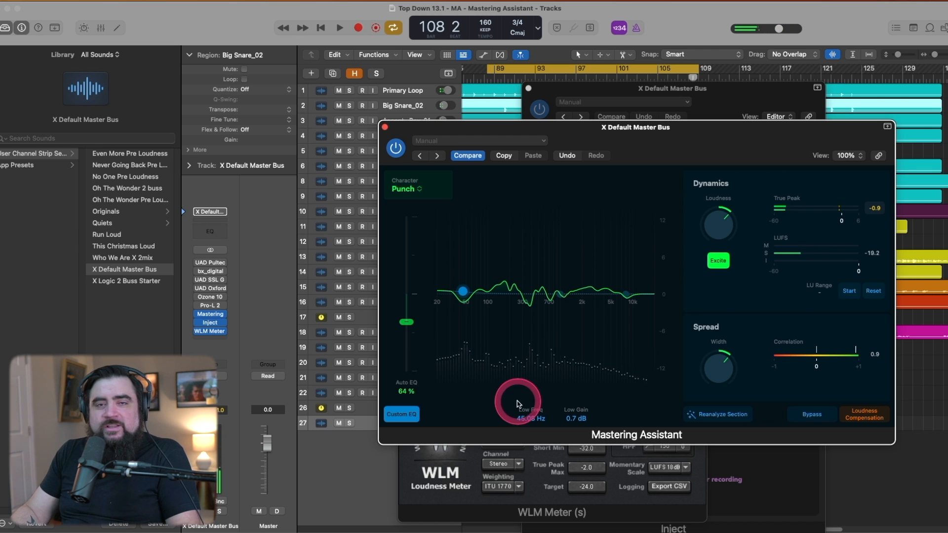
Step: Turn off Mastering Assistant, re-enable UAD Pultec, bx_digital, UAD SSL G, UAD Oxford, Ozone 10 and Pro-L 2, and play the section through them
{"action": "left_click", "coordinate": [196, 314]}
{"action": "left_click", "coordinate": [198, 263]}
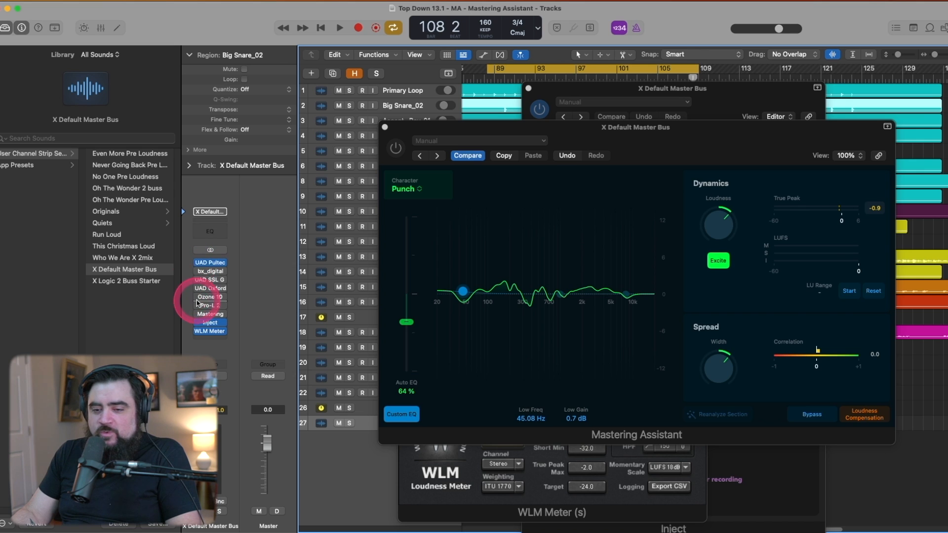
{"action": "left_click", "coordinate": [198, 271]}
{"action": "left_click", "coordinate": [197, 280]}
{"action": "left_click", "coordinate": [198, 288]}
{"action": "left_click", "coordinate": [197, 296]}
{"action": "left_click", "coordinate": [199, 306]}
{"action": "key", "text": "space"}
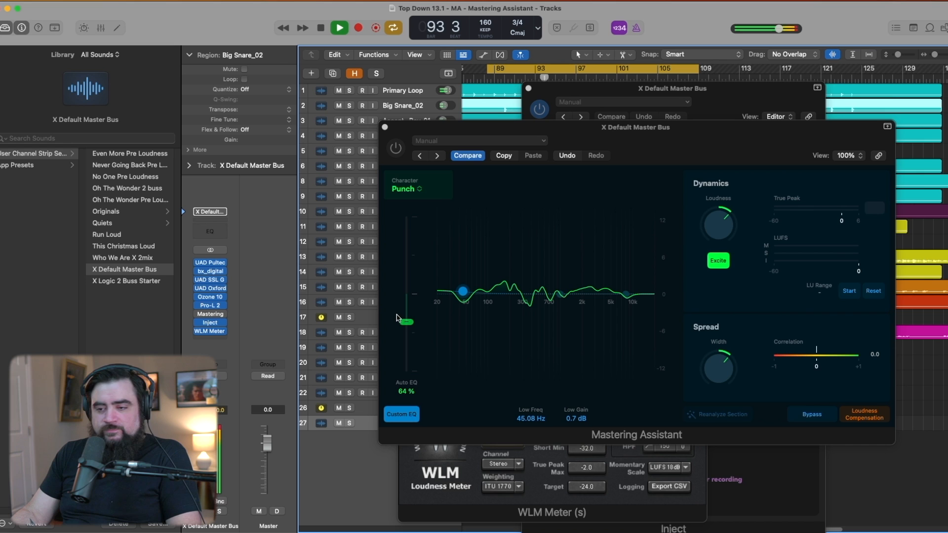
{"action": "key", "text": "space"}
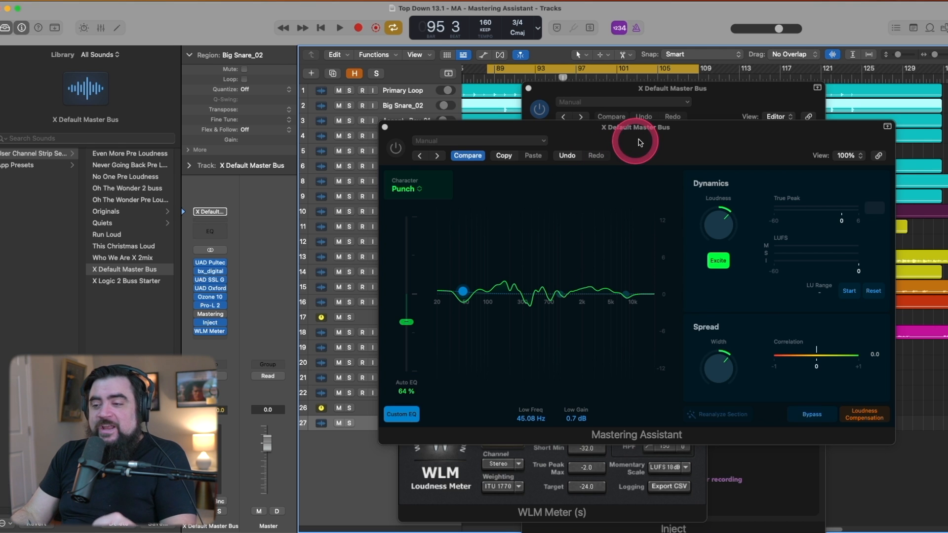
{"action": "left_click_drag", "start_coordinate": [642, 128], "coordinate": [599, 130]}
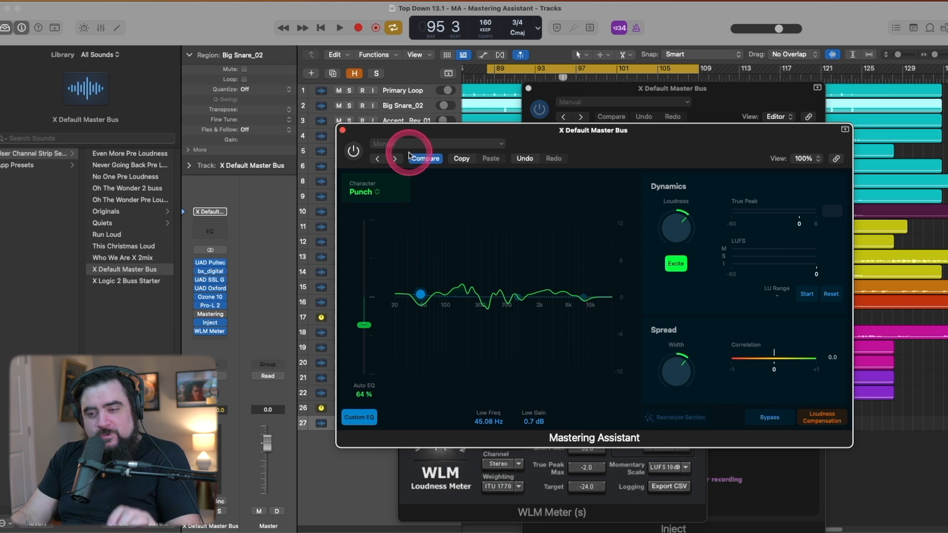
{"action": "mouse_move", "coordinate": [615, 153]}
{"action": "left_mouse_down"}
{"action": "mouse_move", "coordinate": [612, 142]}
{"action": "mouse_move", "coordinate": [605, 148]}
{"action": "left_mouse_up"}
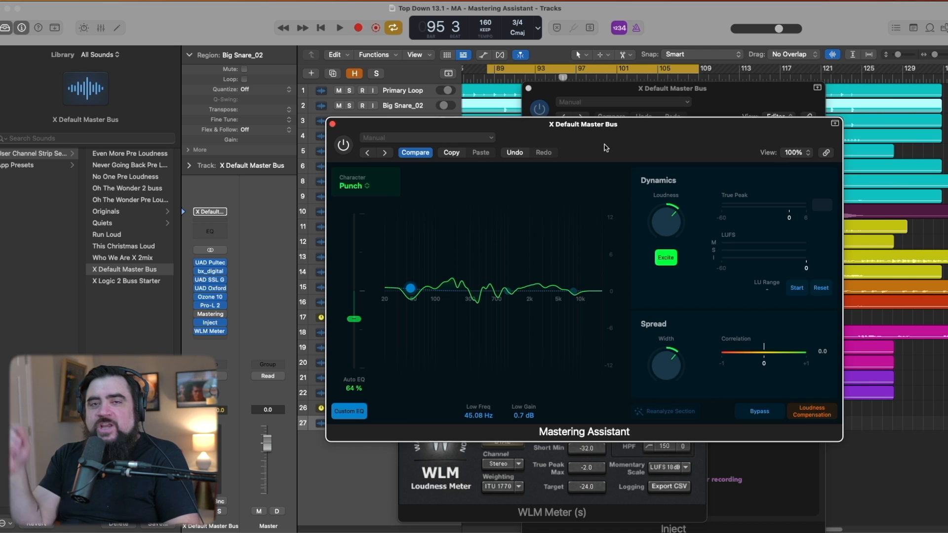
{"action": "mouse_move", "coordinate": [606, 148]}
{"action": "left_mouse_down"}
{"action": "mouse_move", "coordinate": [637, 139]}
{"action": "mouse_move", "coordinate": [625, 143]}
{"action": "left_mouse_up"}
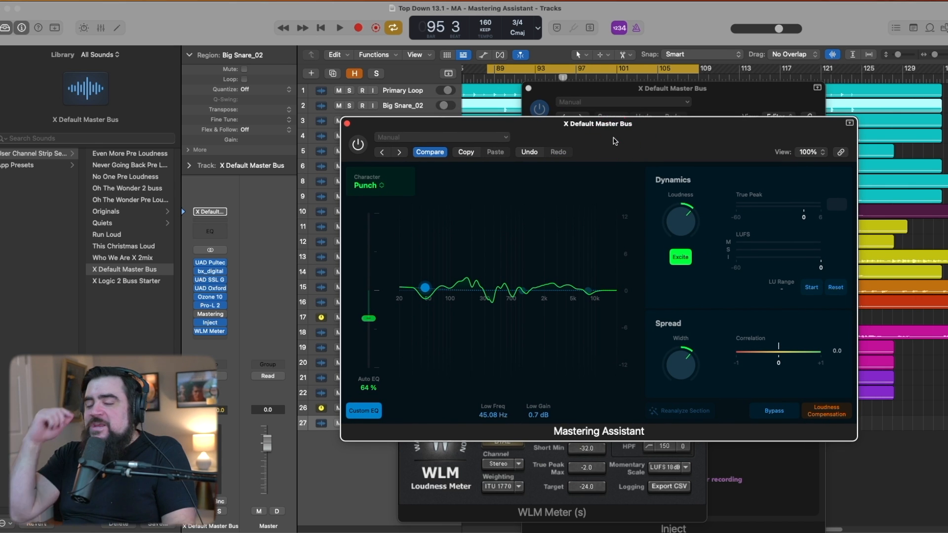
{"action": "left_click_drag", "start_coordinate": [615, 141], "coordinate": [629, 144]}
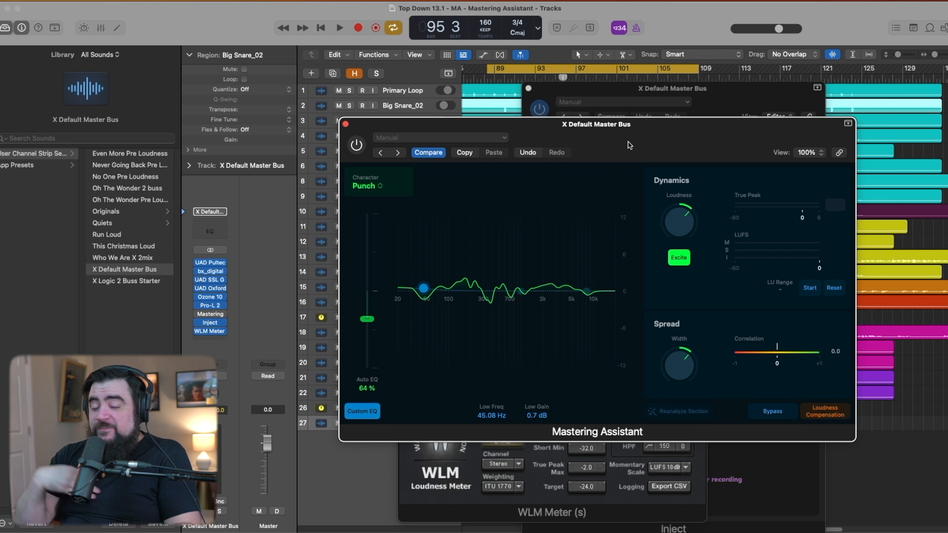
{"action": "left_click_drag", "start_coordinate": [629, 145], "coordinate": [596, 148]}
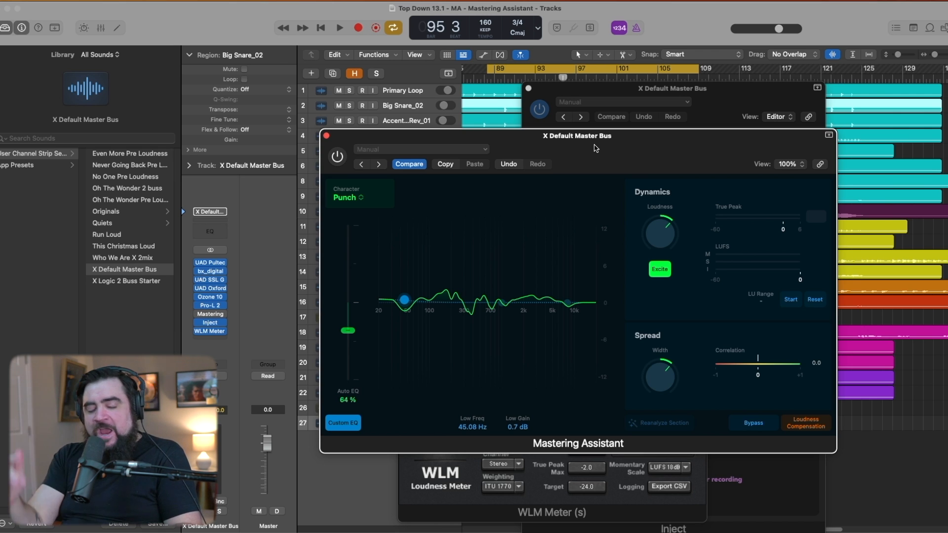
{"action": "left_click", "coordinate": [596, 147]}
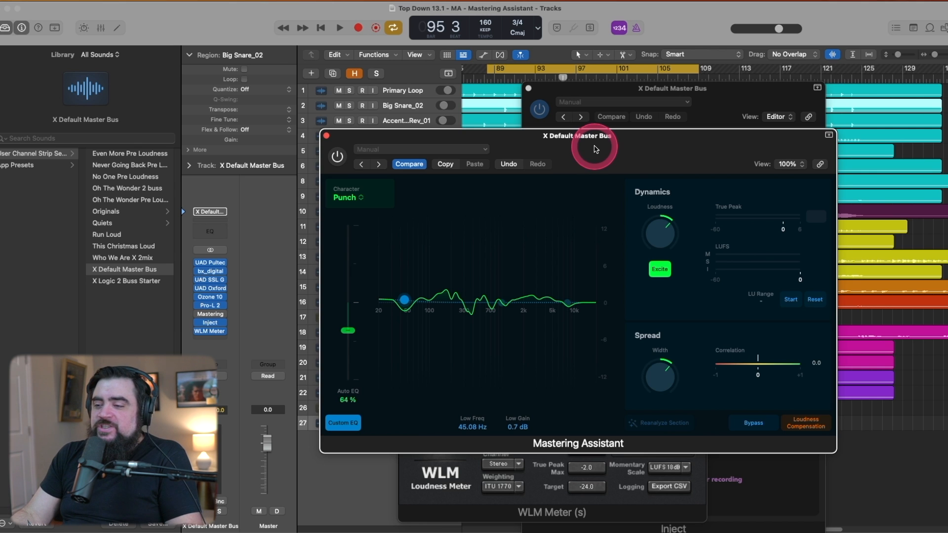